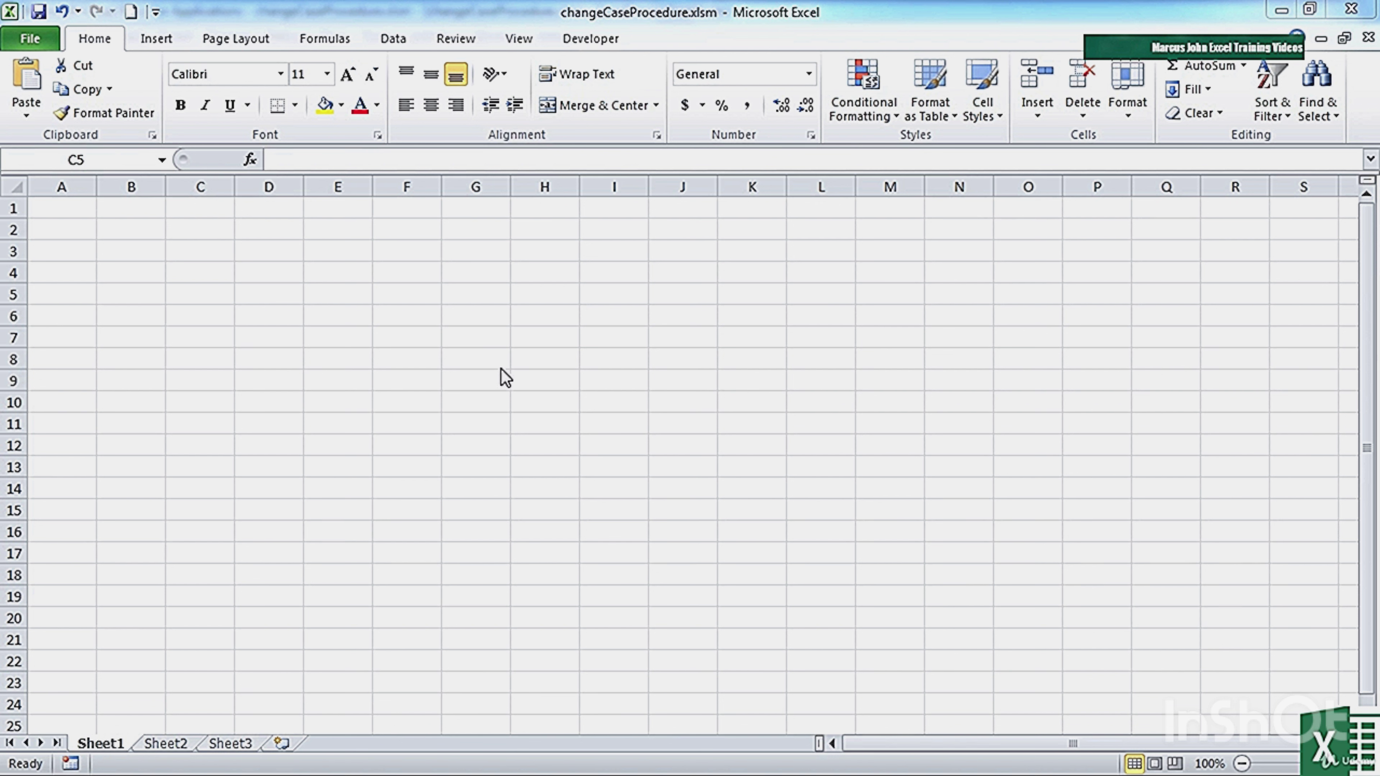
Insert a form-control button over cells G5:H9 on Sheet1 and assign the runForm macro to it.
click(592, 48)
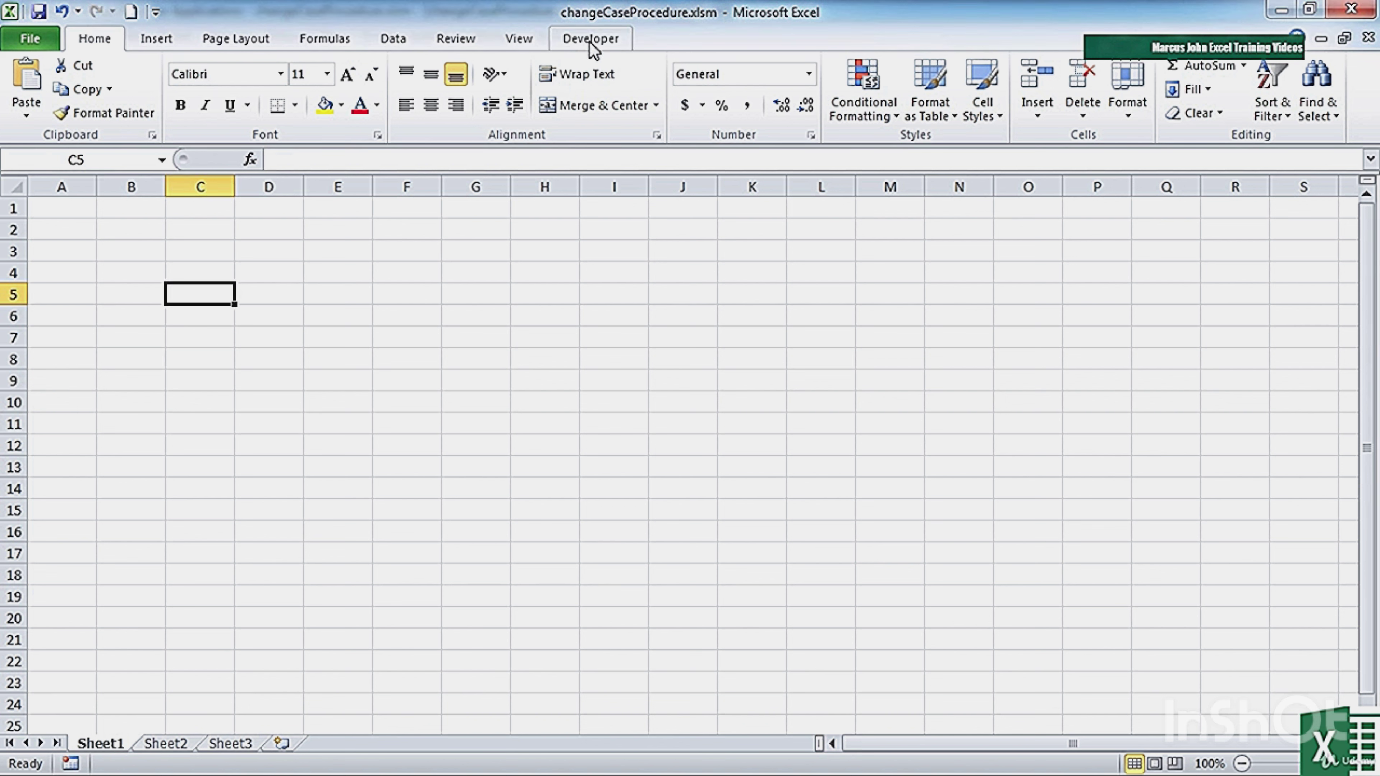
click(595, 48)
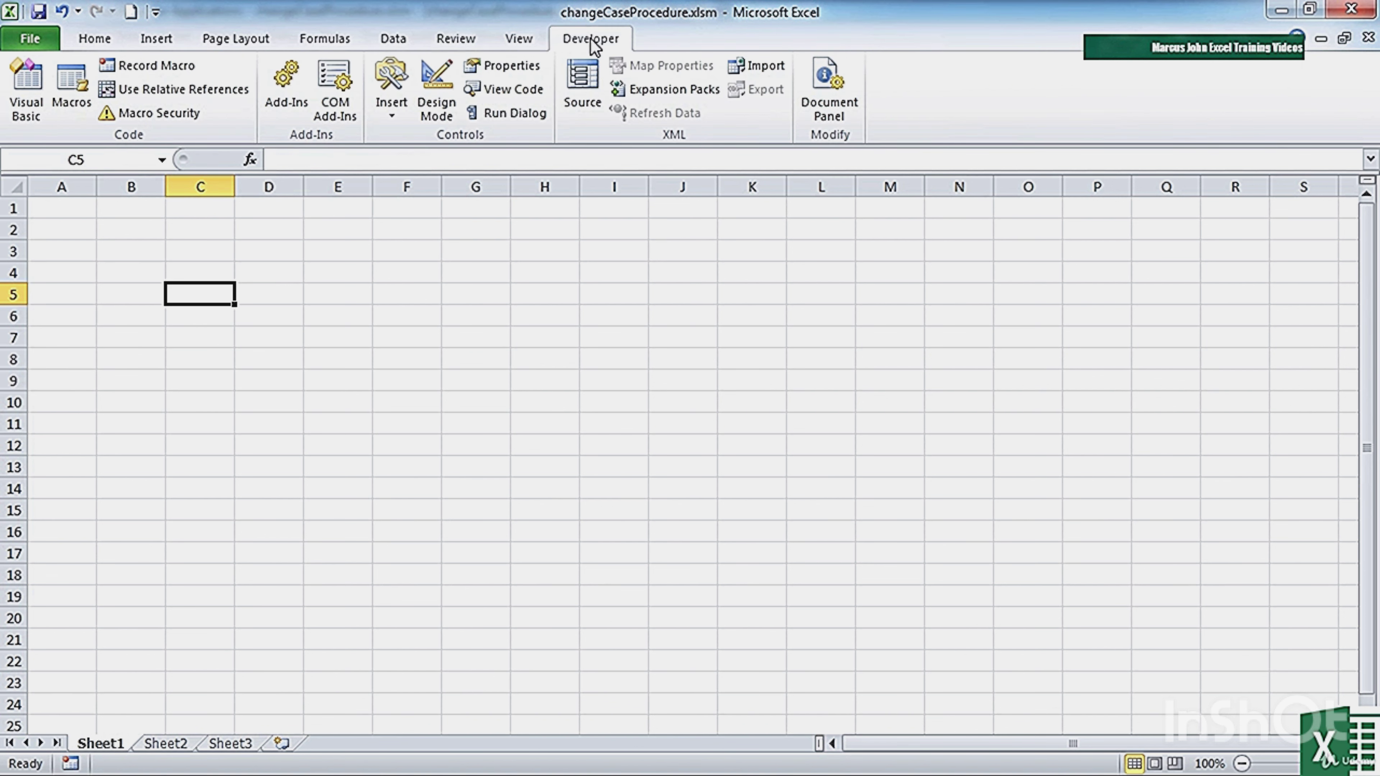
click(394, 109)
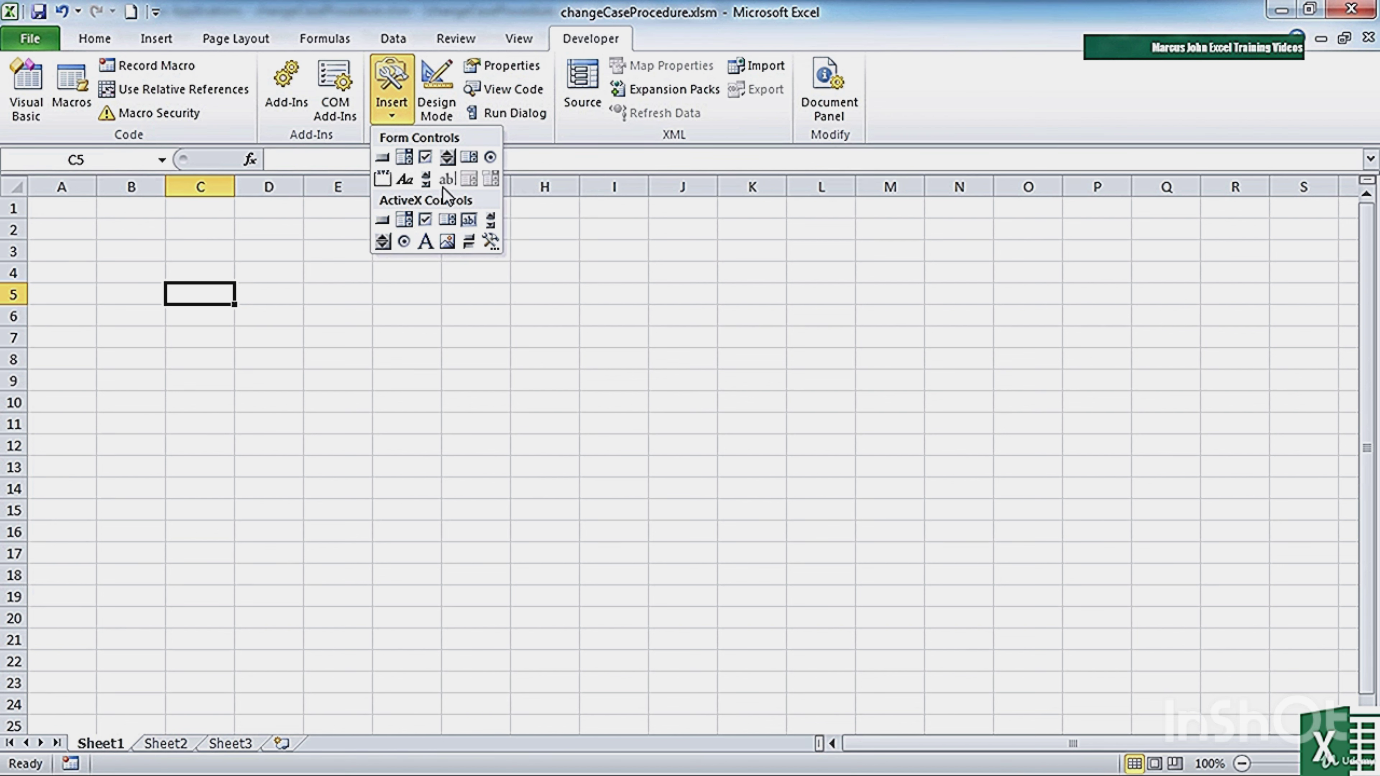
click(382, 157)
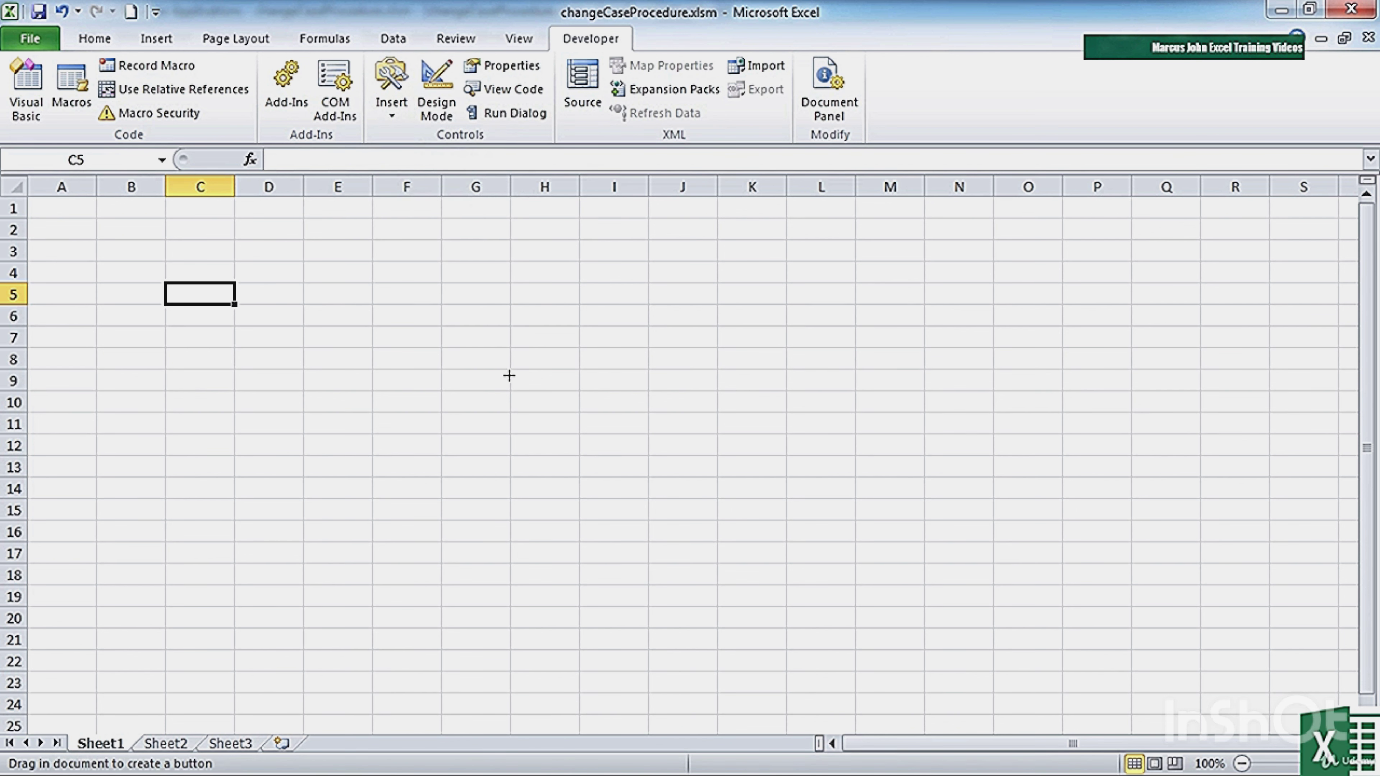
drag(442, 283, 580, 396)
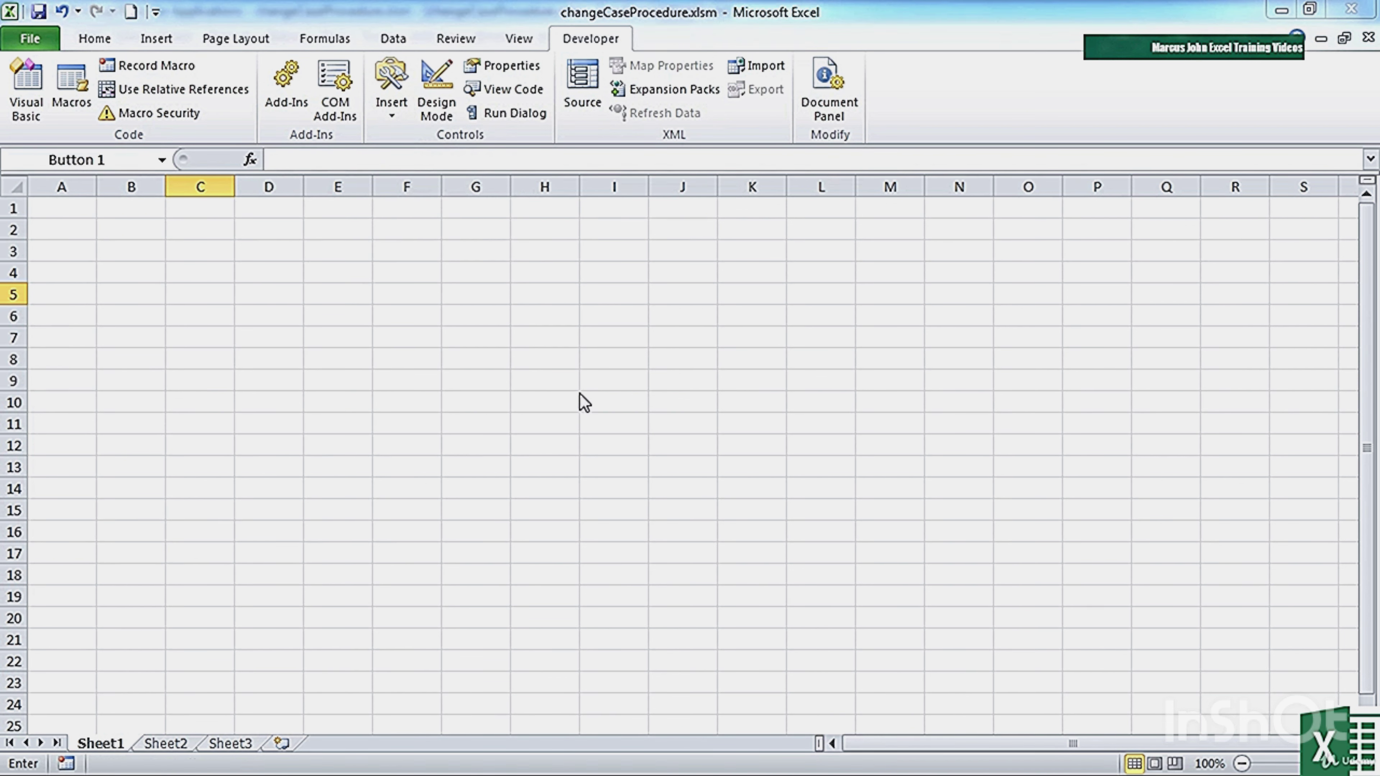
drag(588, 189, 850, 239)
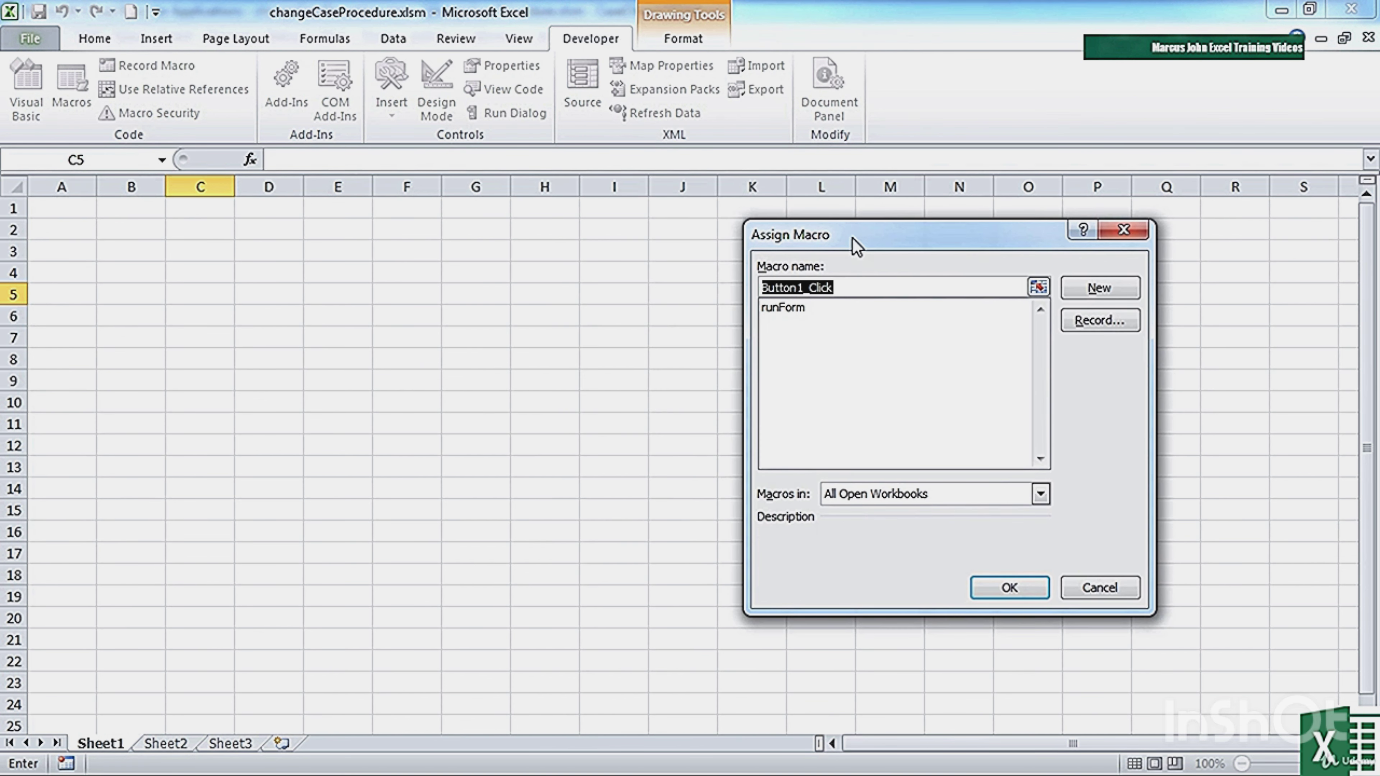
click(794, 308)
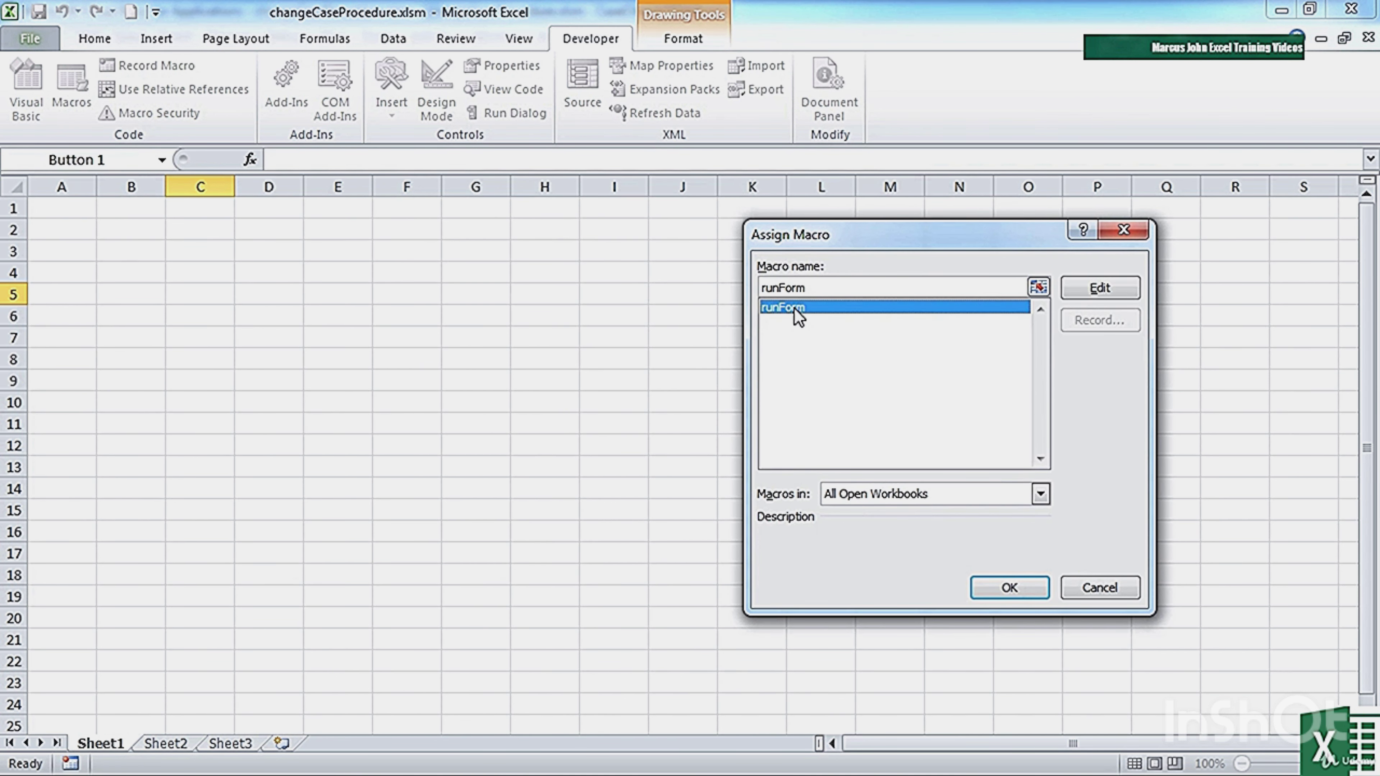
click(1010, 588)
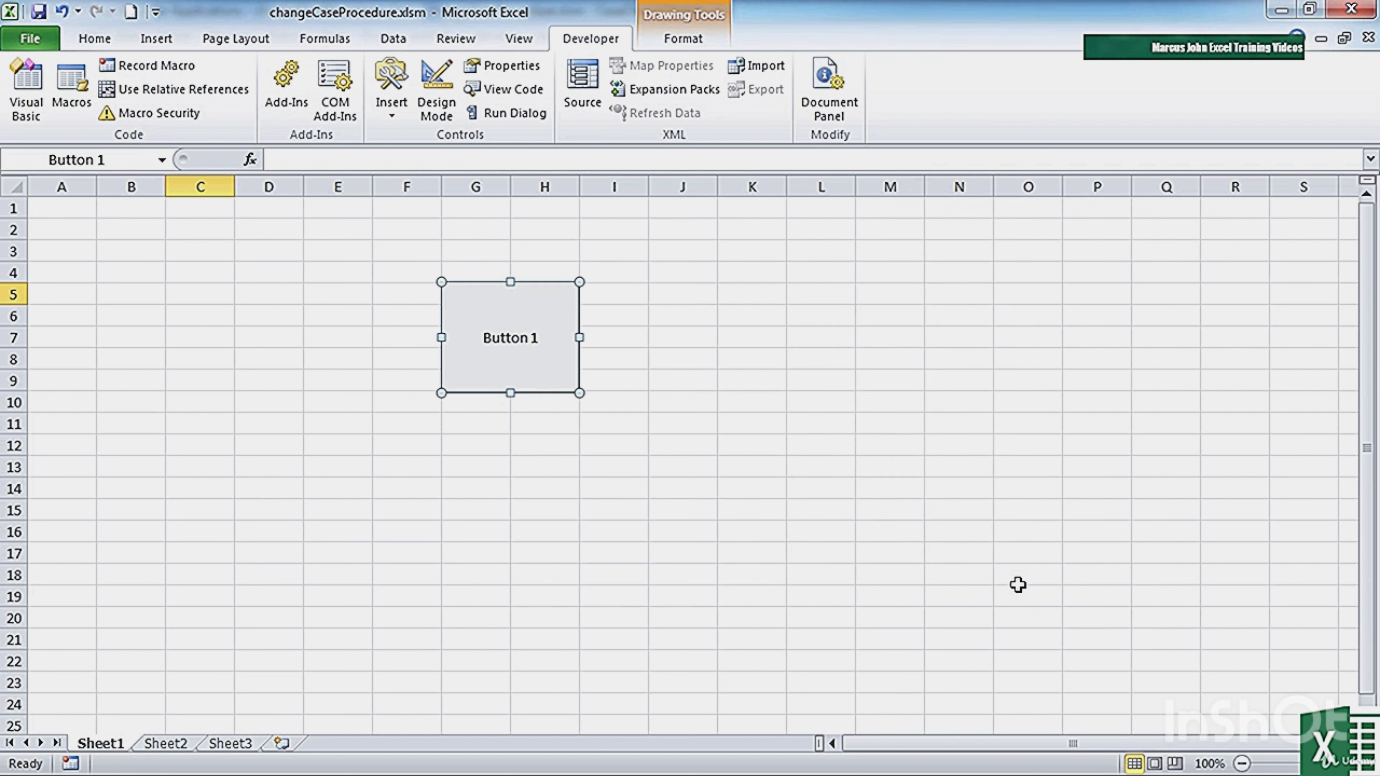
Change the new button's label to "Change Case".
click(538, 337)
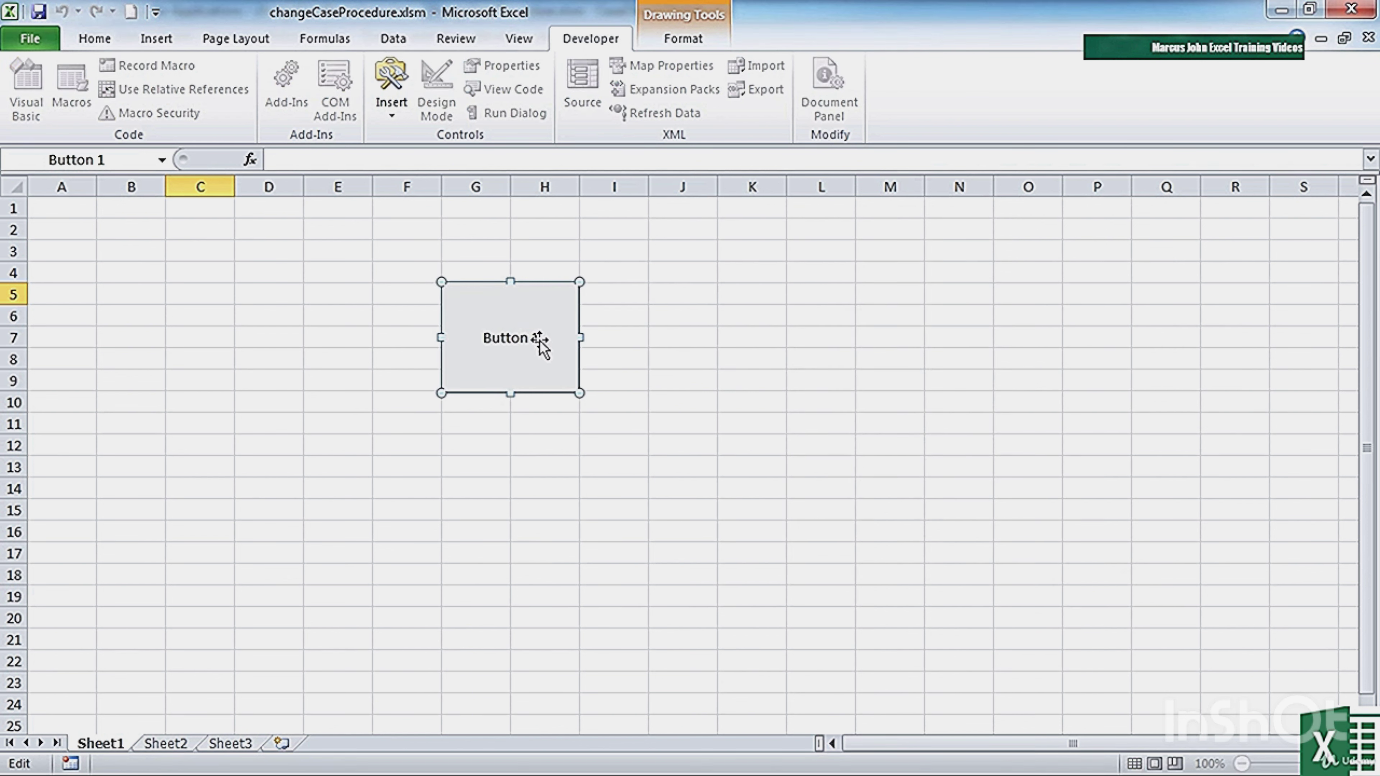
drag(536, 337, 470, 337)
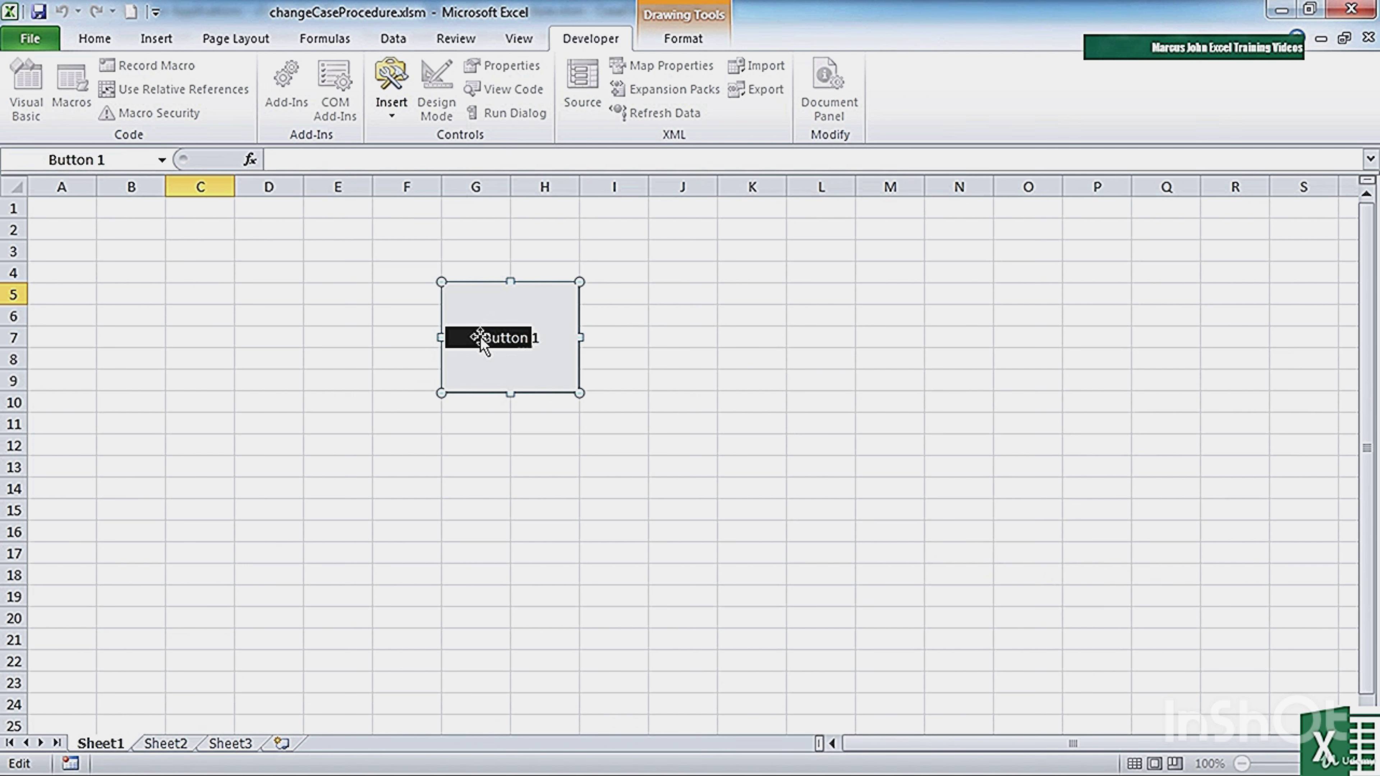
key(BackSpace)
text(Change Case)
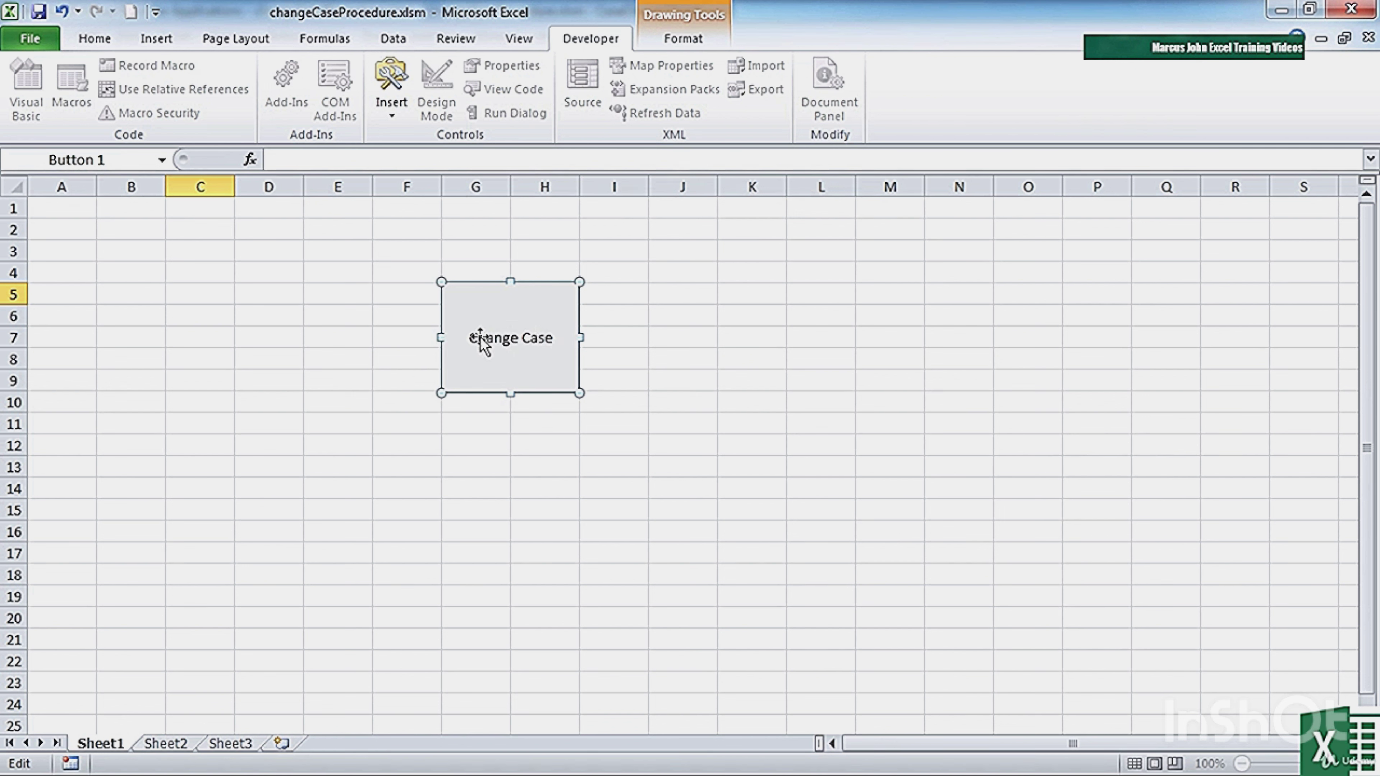
Shrink the Change Case button to about three rows high, move it over cells J2:K4, and deselect it.
click(481, 337)
click(581, 393)
drag(581, 393, 579, 347)
drag(539, 298, 740, 229)
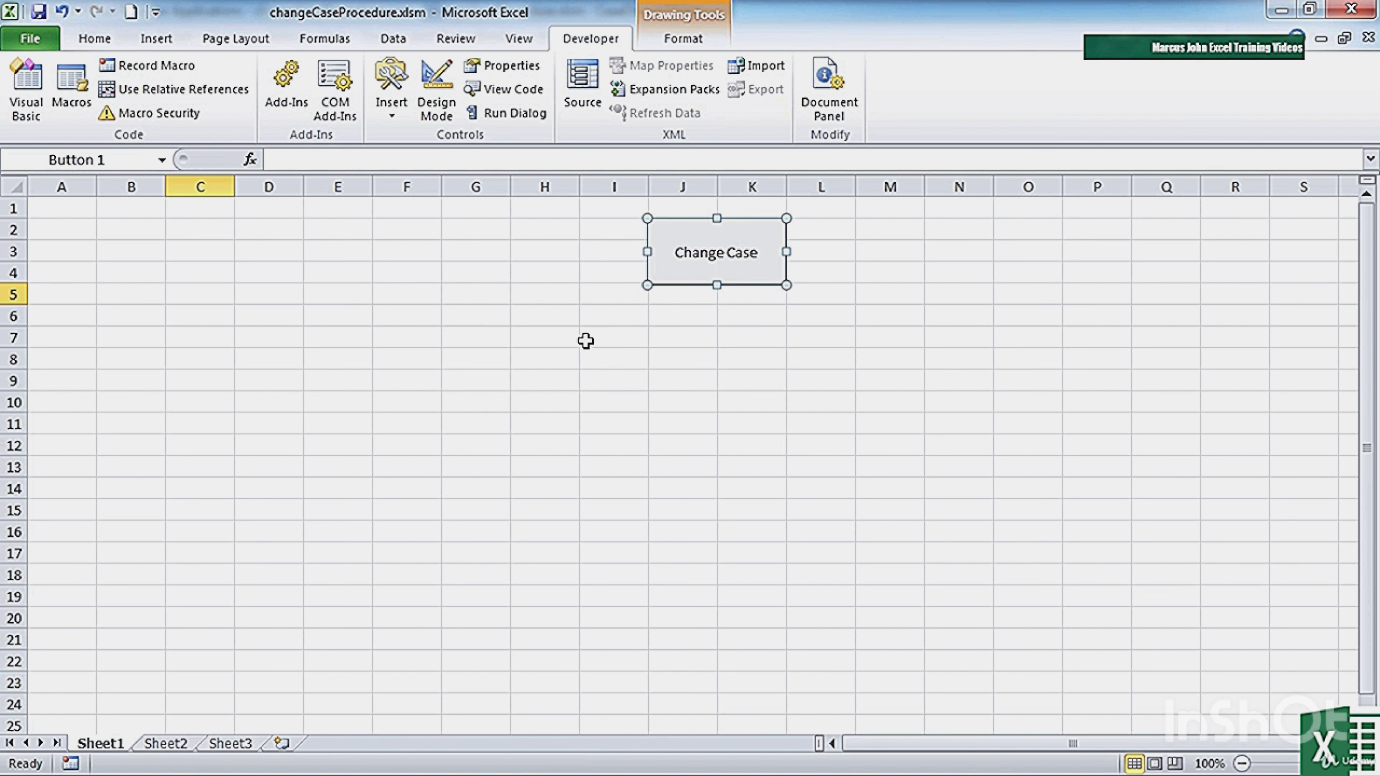
click(884, 336)
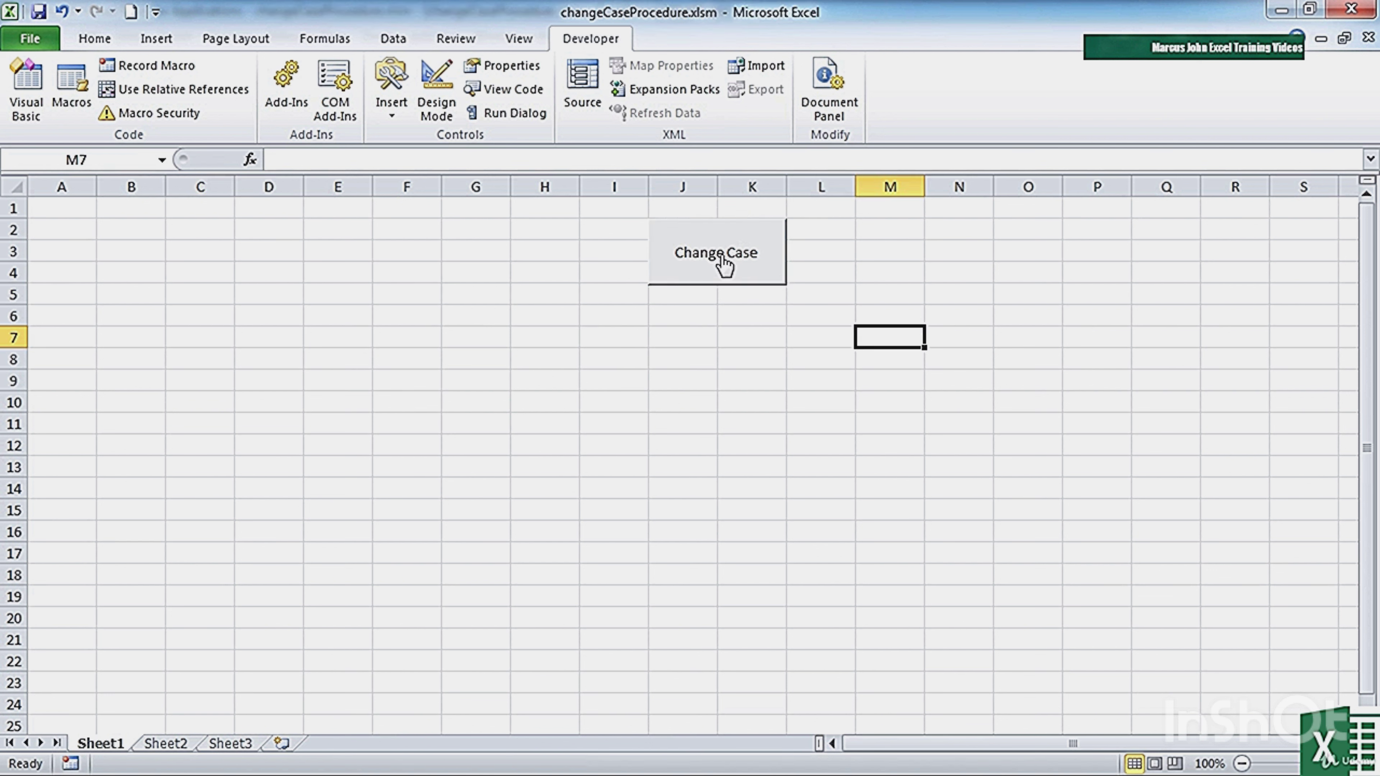
Enter the mixed-case sample texts tyr, GYT, gf and rEdv in cells E7 to E10.
click(322, 332)
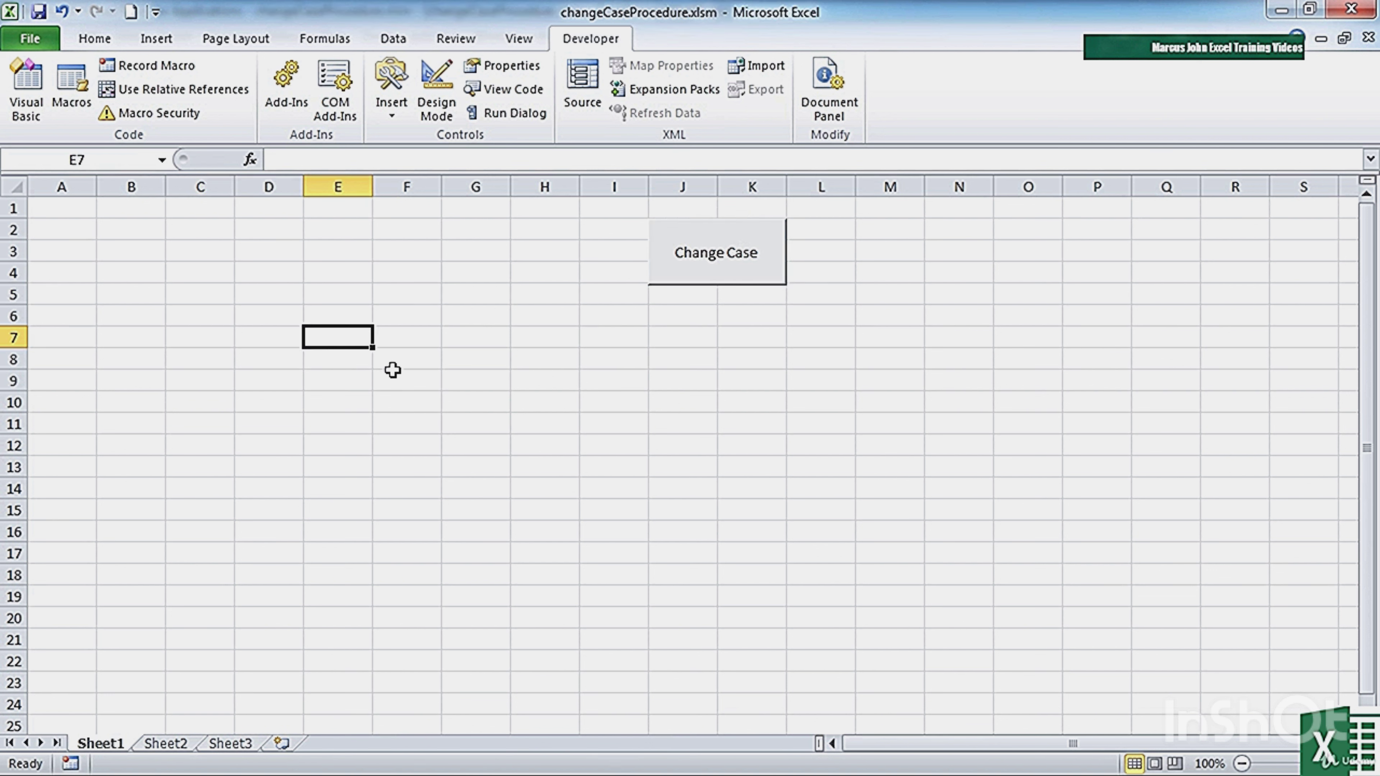
text(tyr)
key(Return)
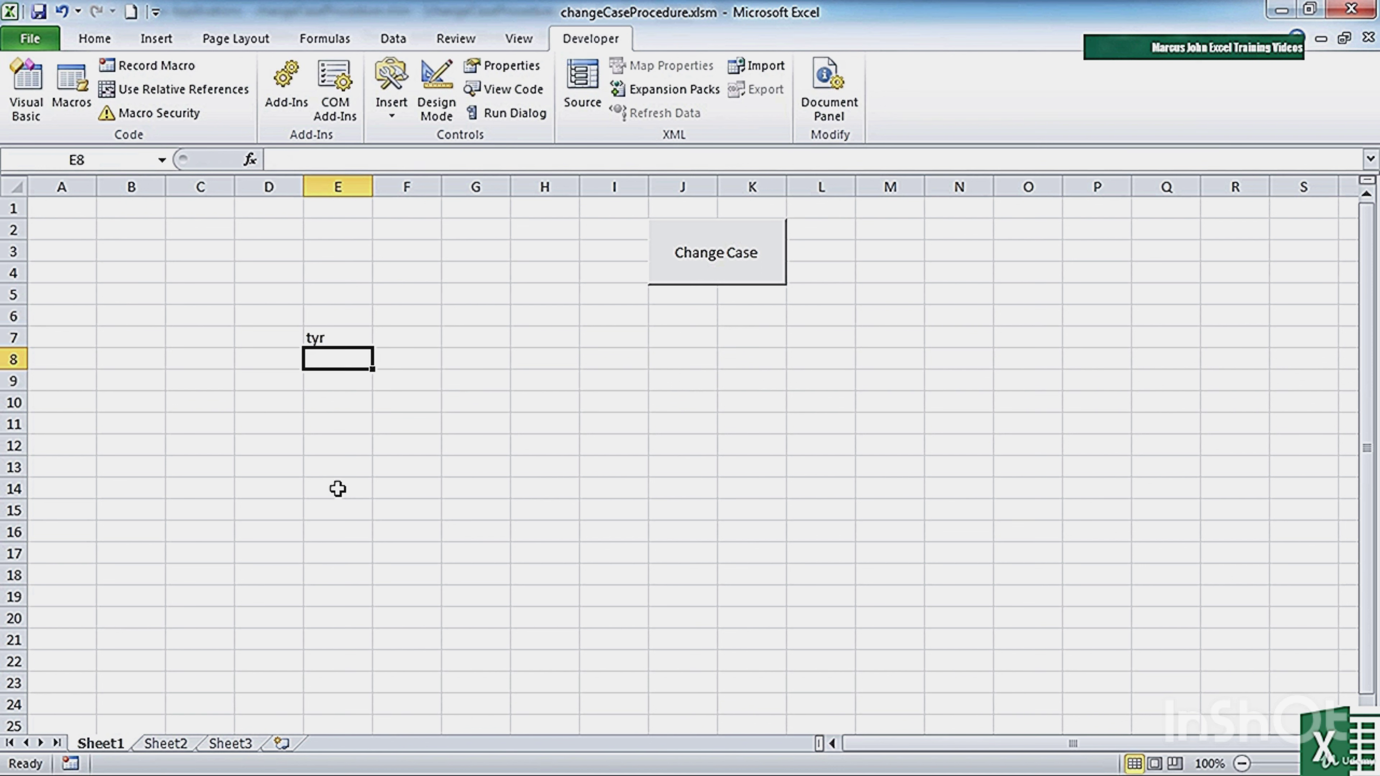
text(GYT)
key(Return)
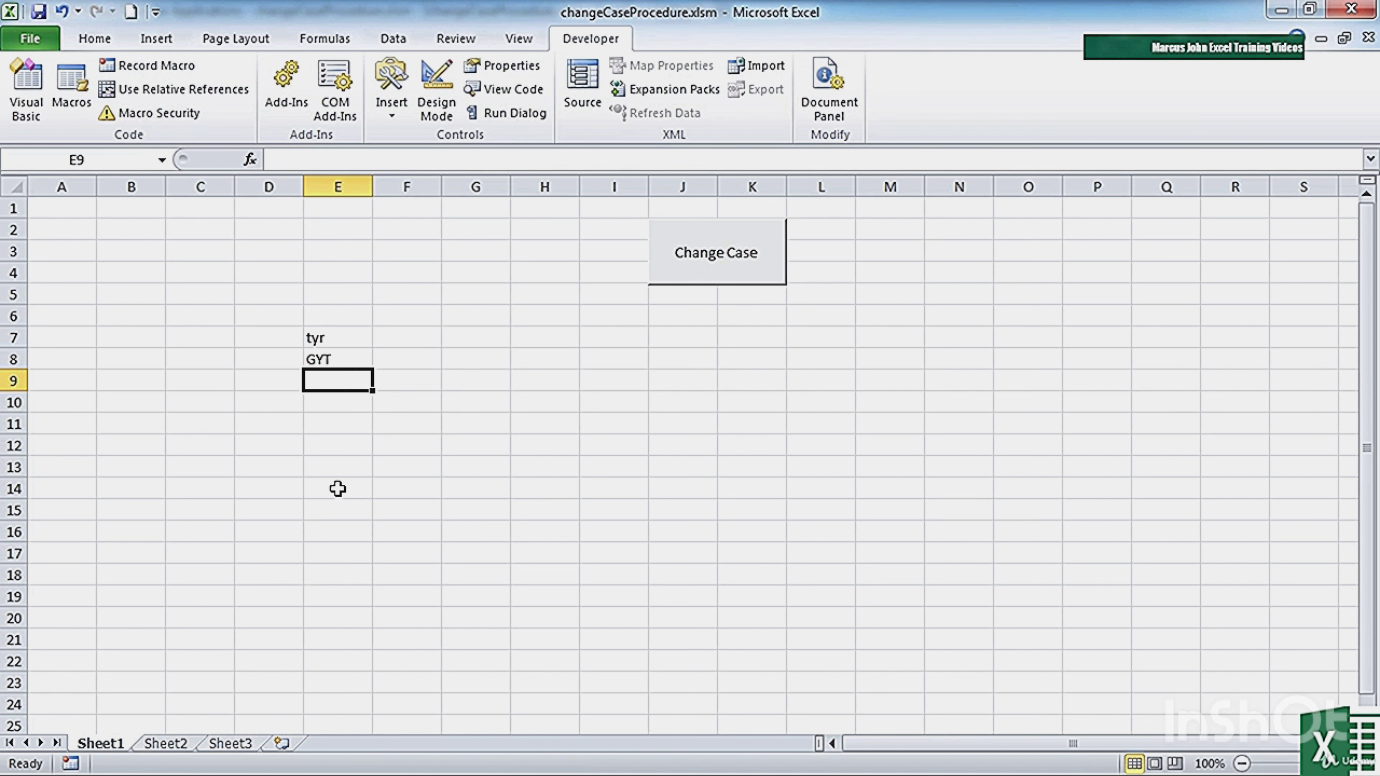
text(gf)
key(Return)
text(rEdv)
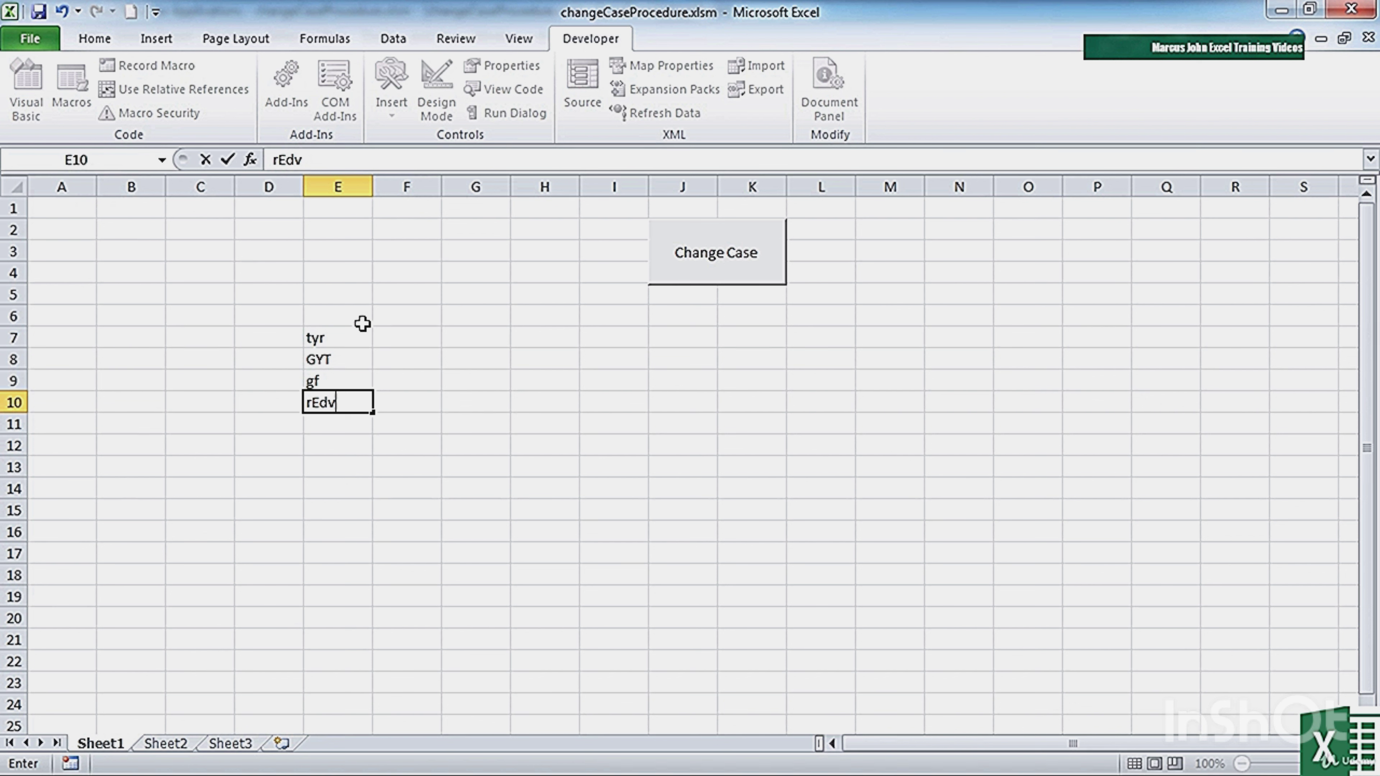
Convert cells E7:E10 to Lower Case by running the form from the Change Case button.
drag(361, 334, 349, 393)
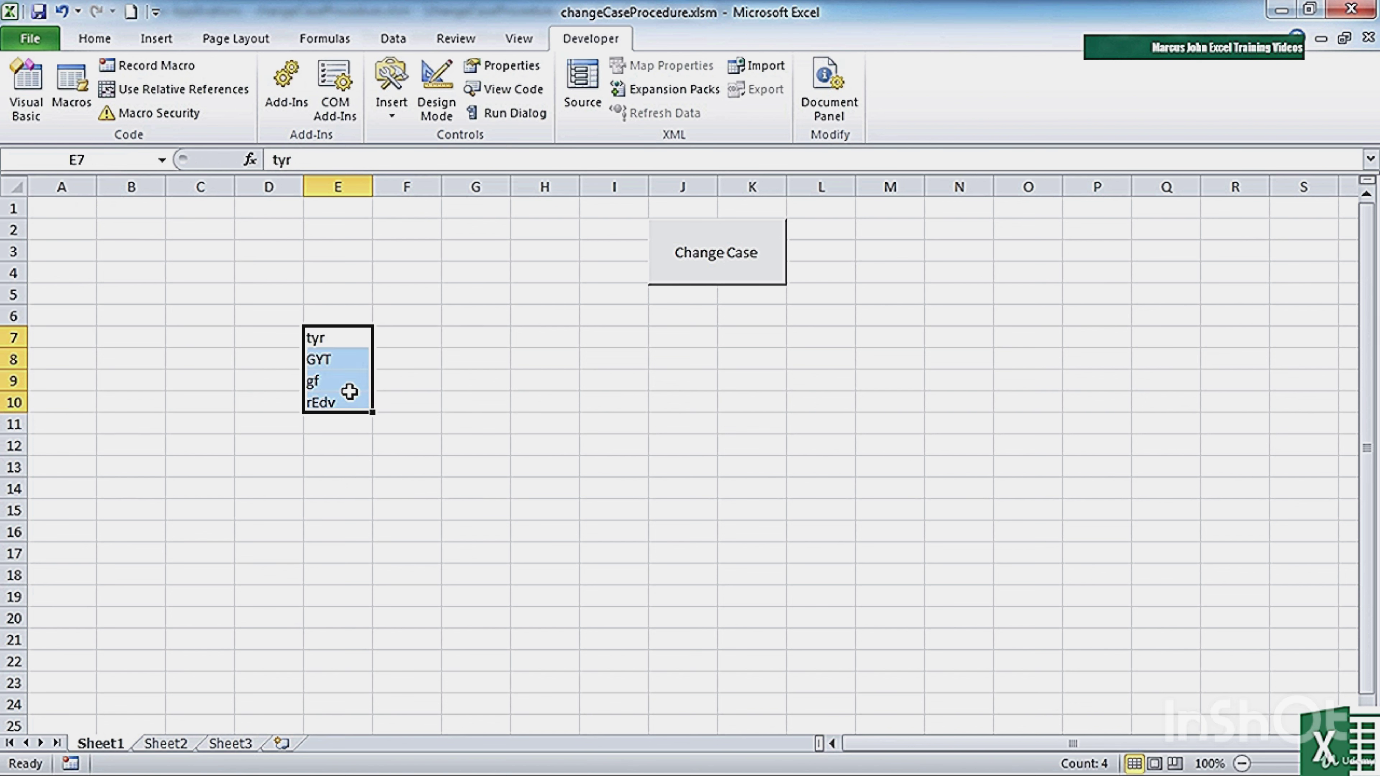
click(714, 276)
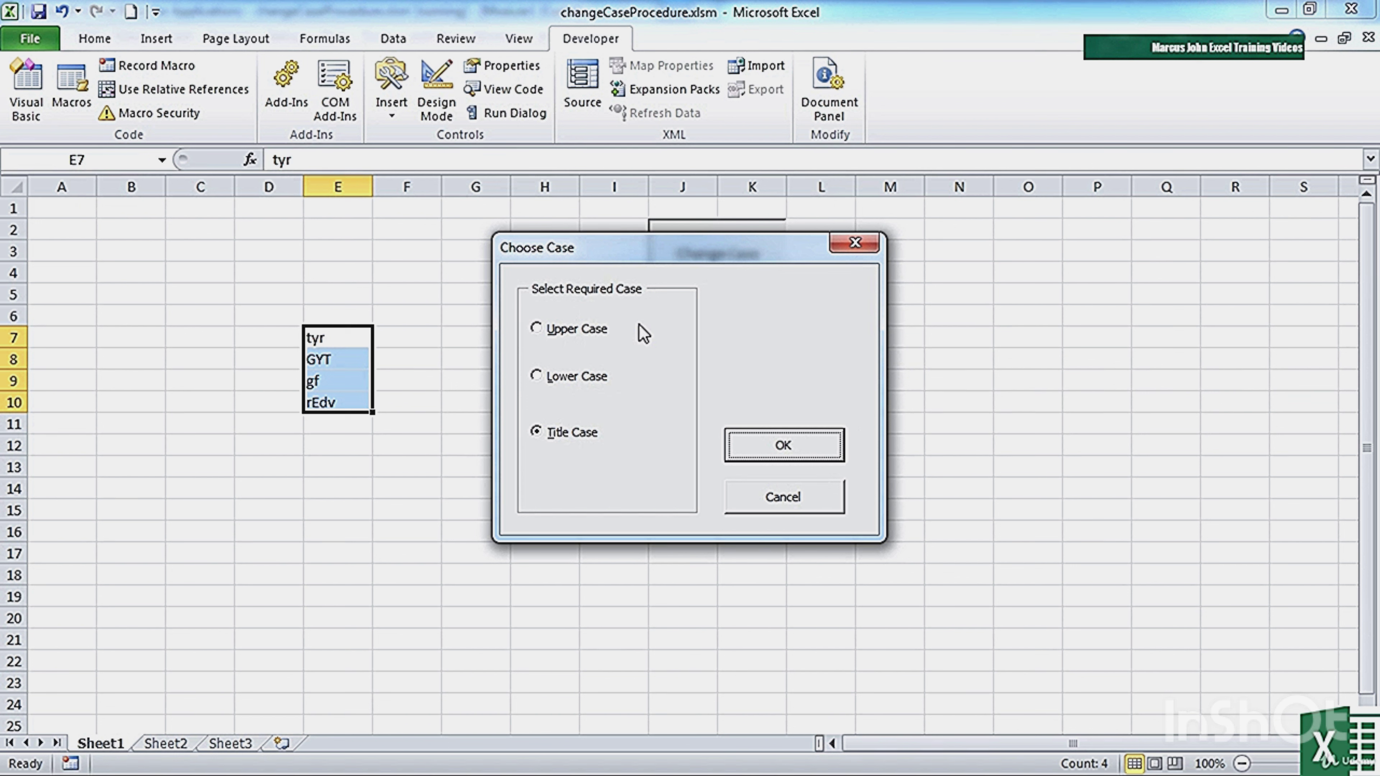
click(540, 378)
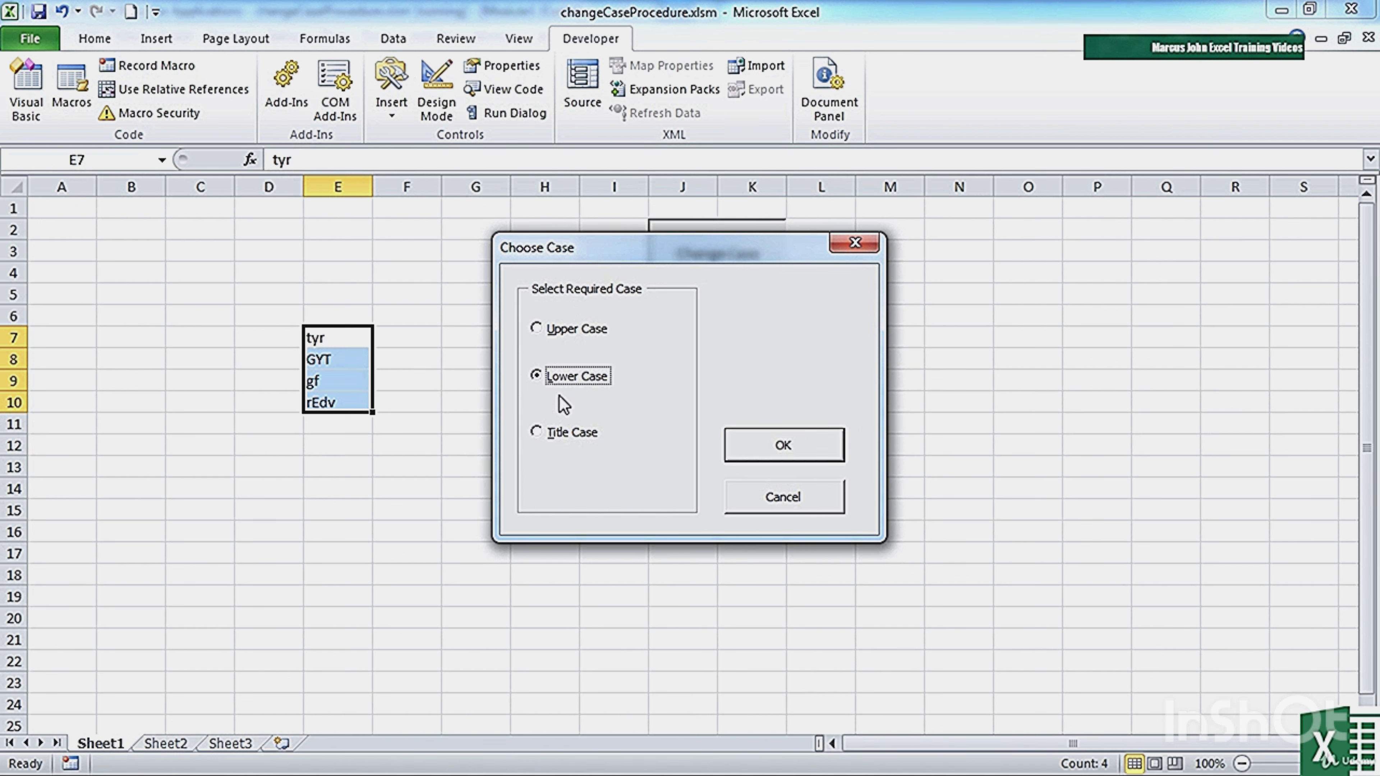
click(794, 448)
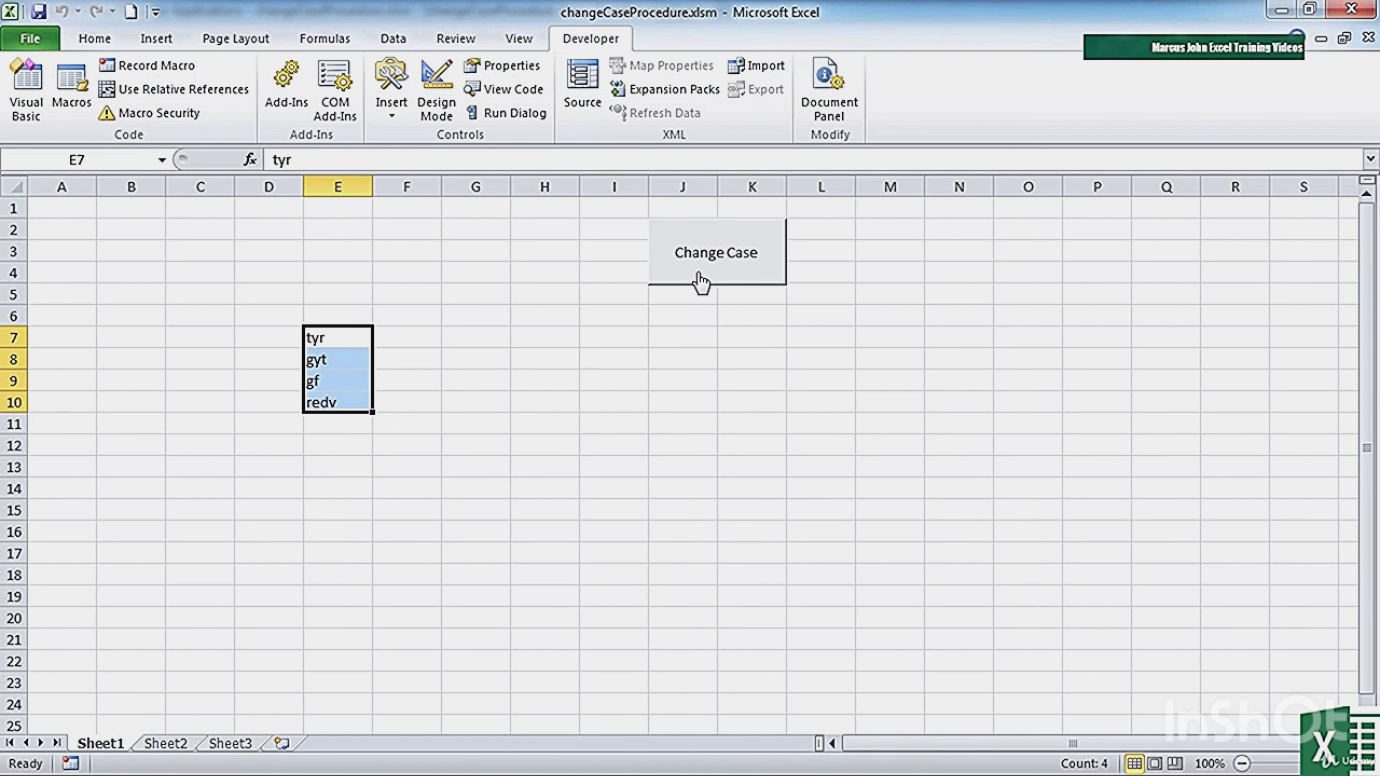
View Sheet2 to check for the button, and return to Sheet1 with an empty cell selected.
click(157, 744)
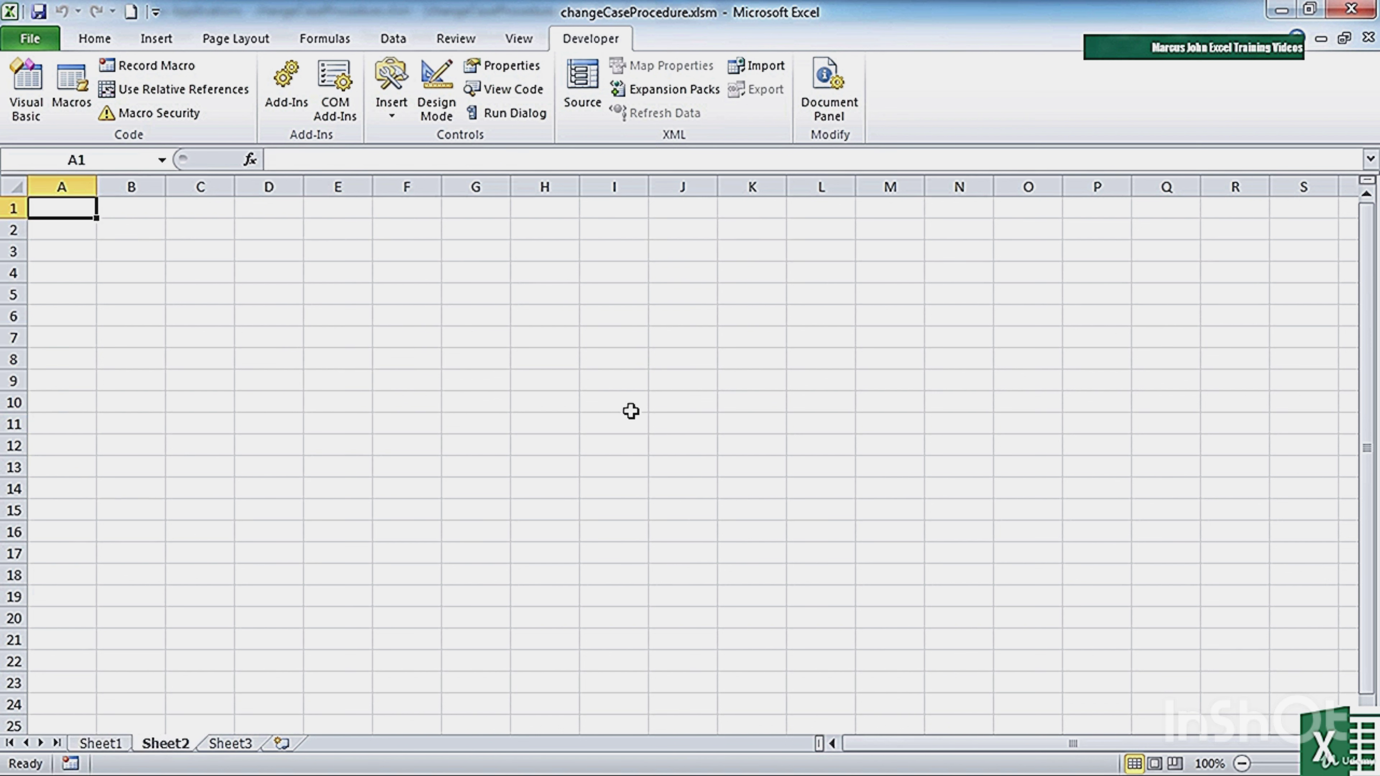
click(106, 749)
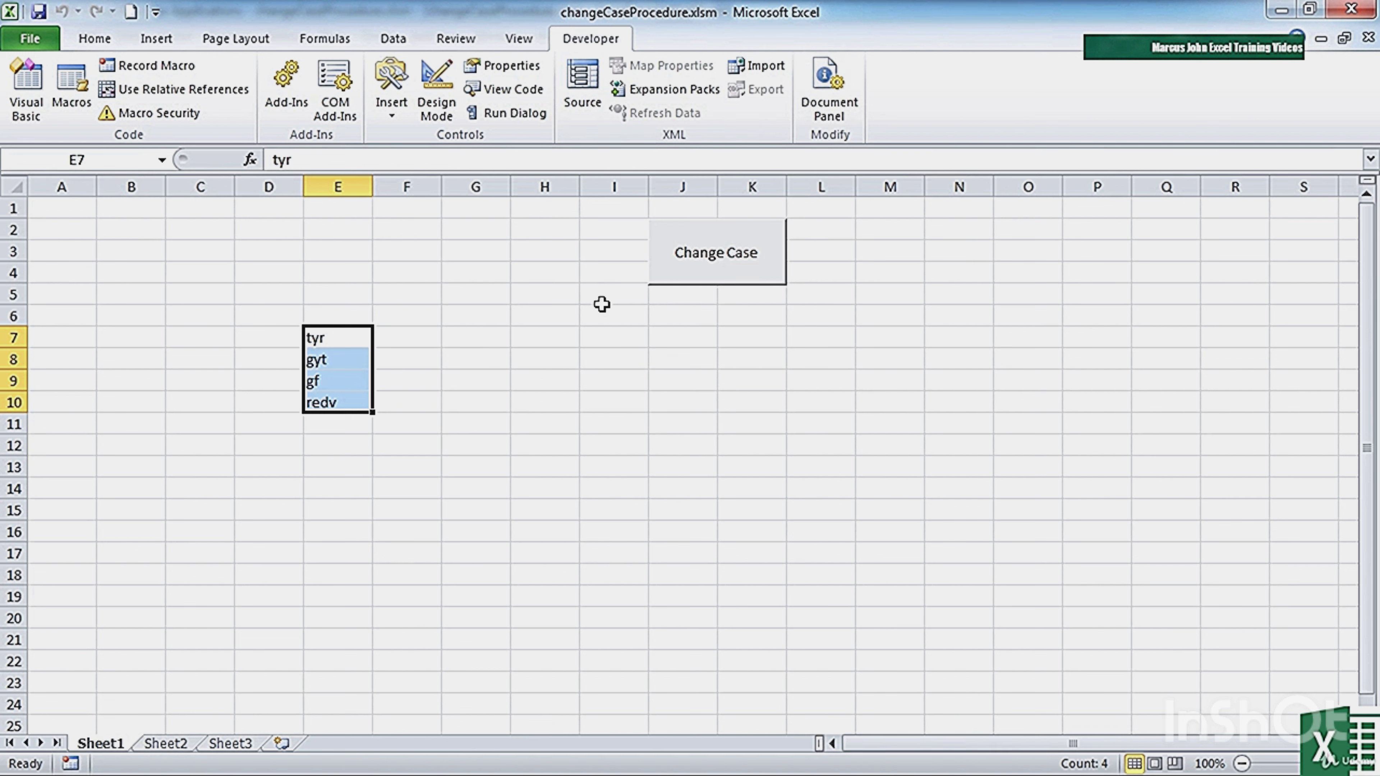
click(589, 376)
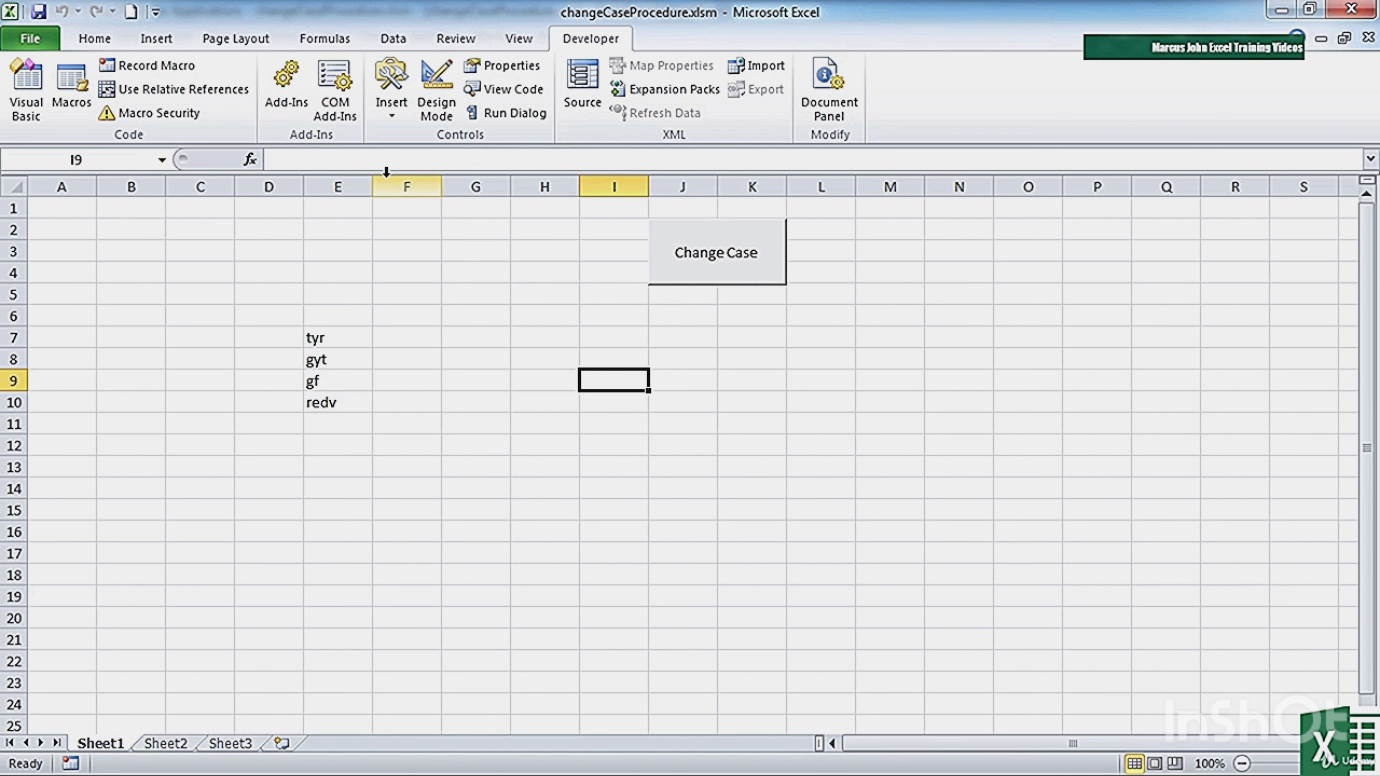
Insert a second form-control button over cells L10:M12 and assign the runForm macro to it.
click(396, 119)
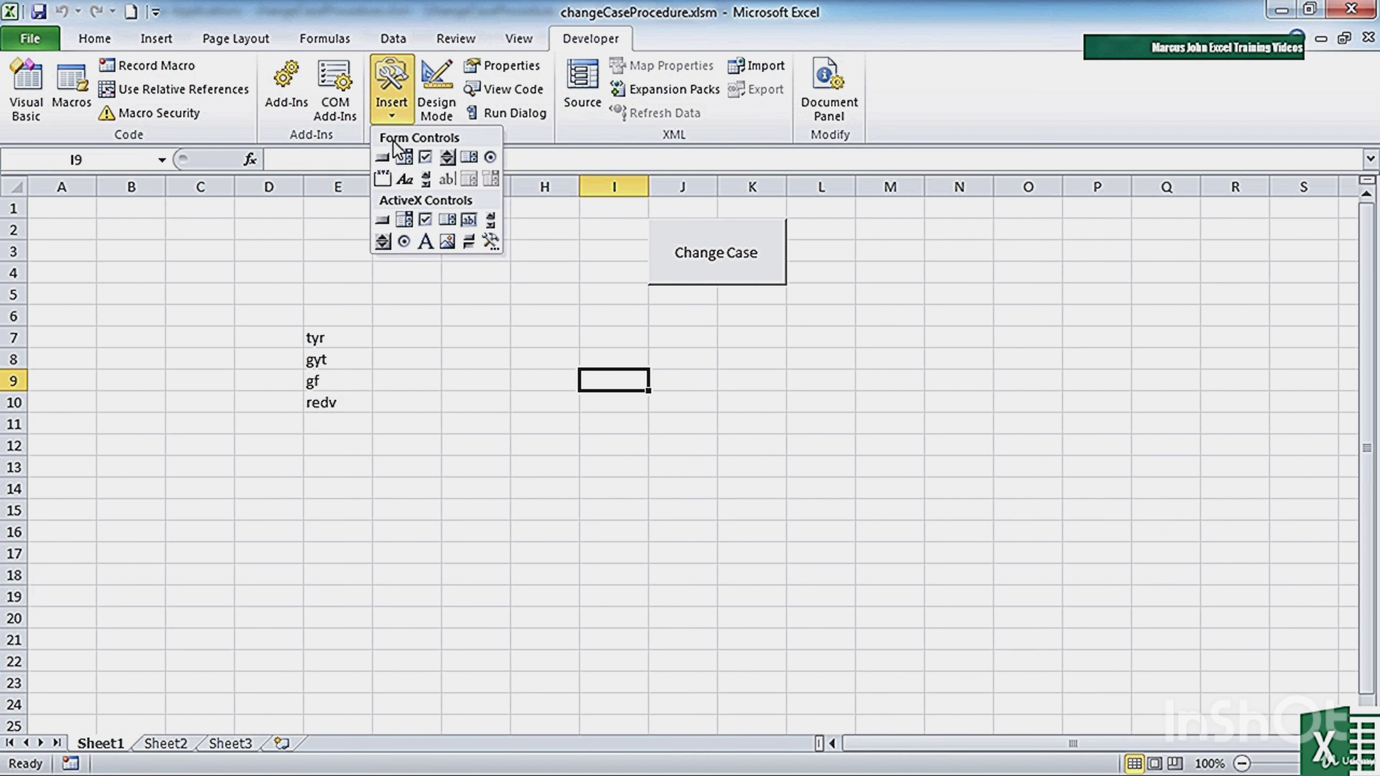
click(386, 160)
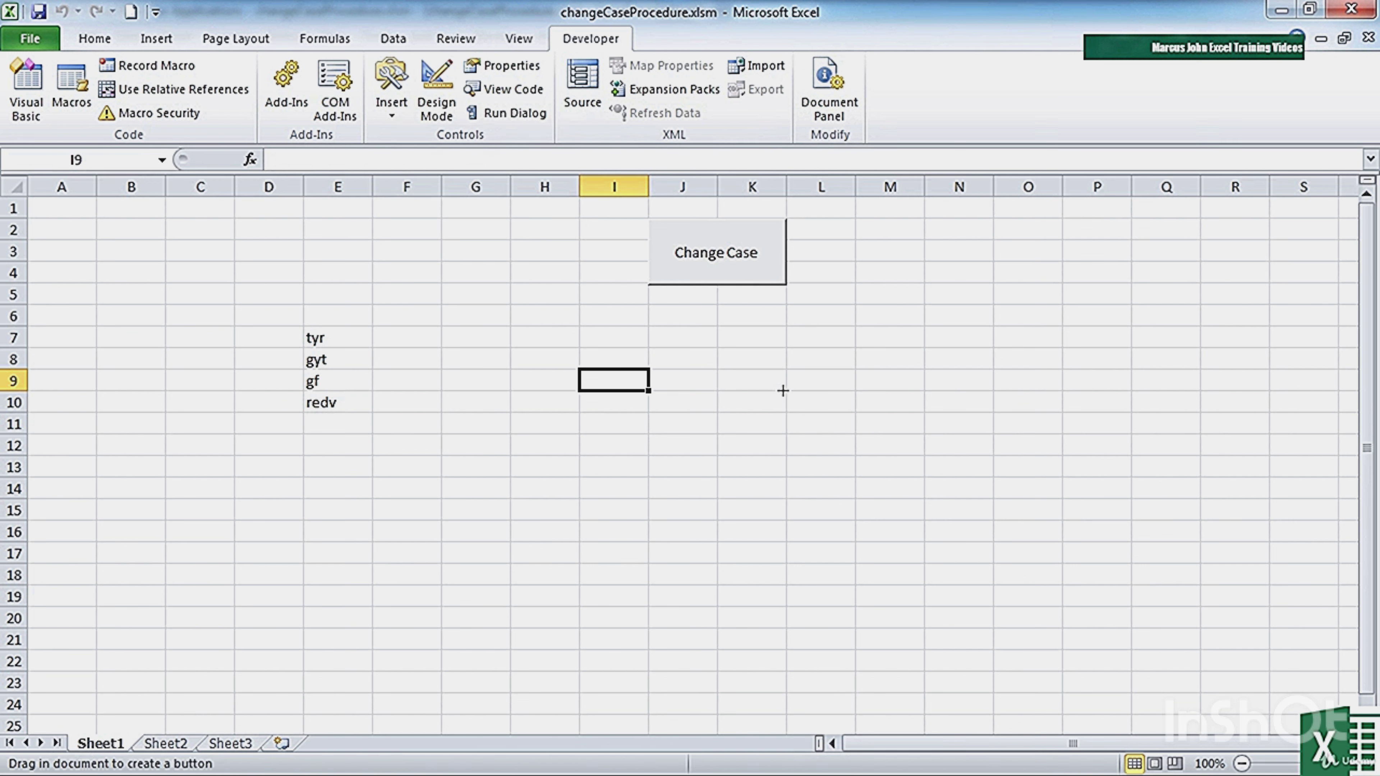
drag(784, 390, 929, 465)
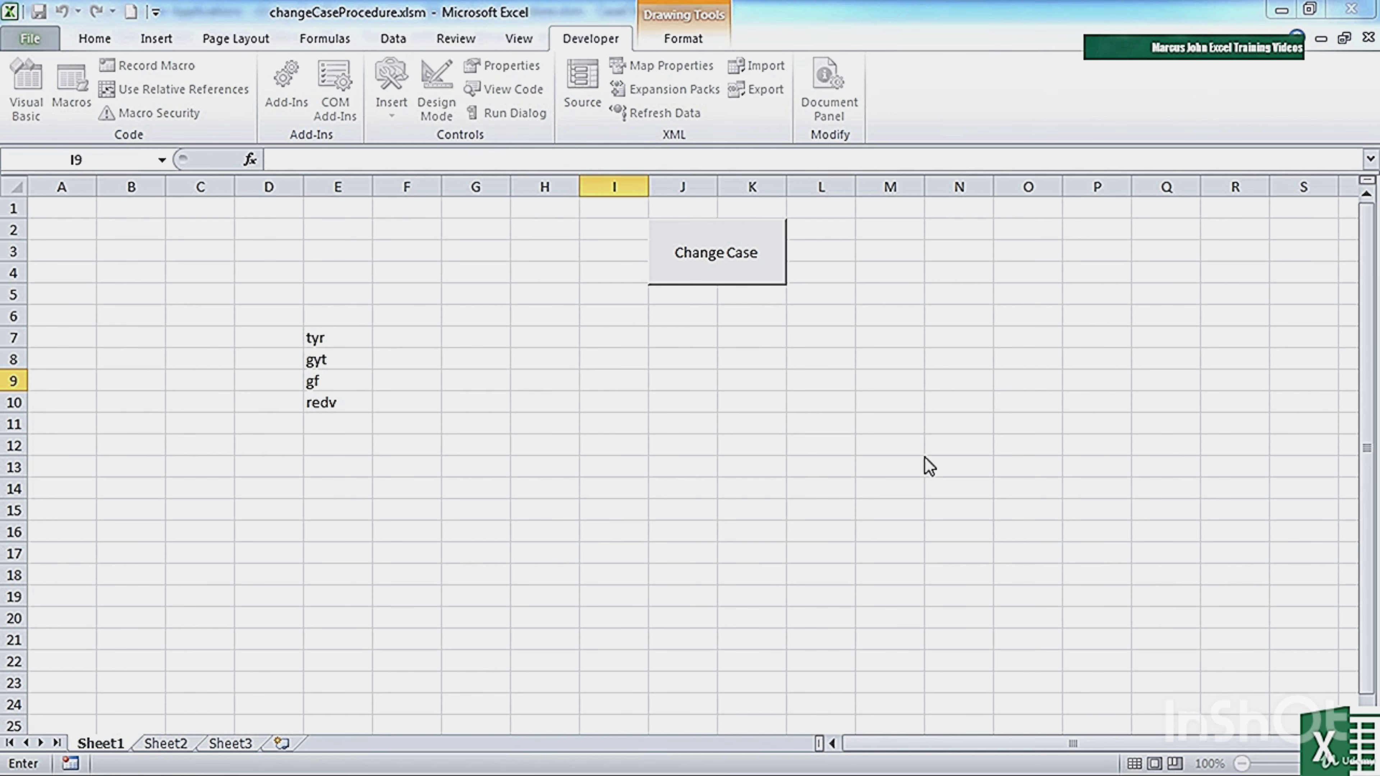
click(809, 307)
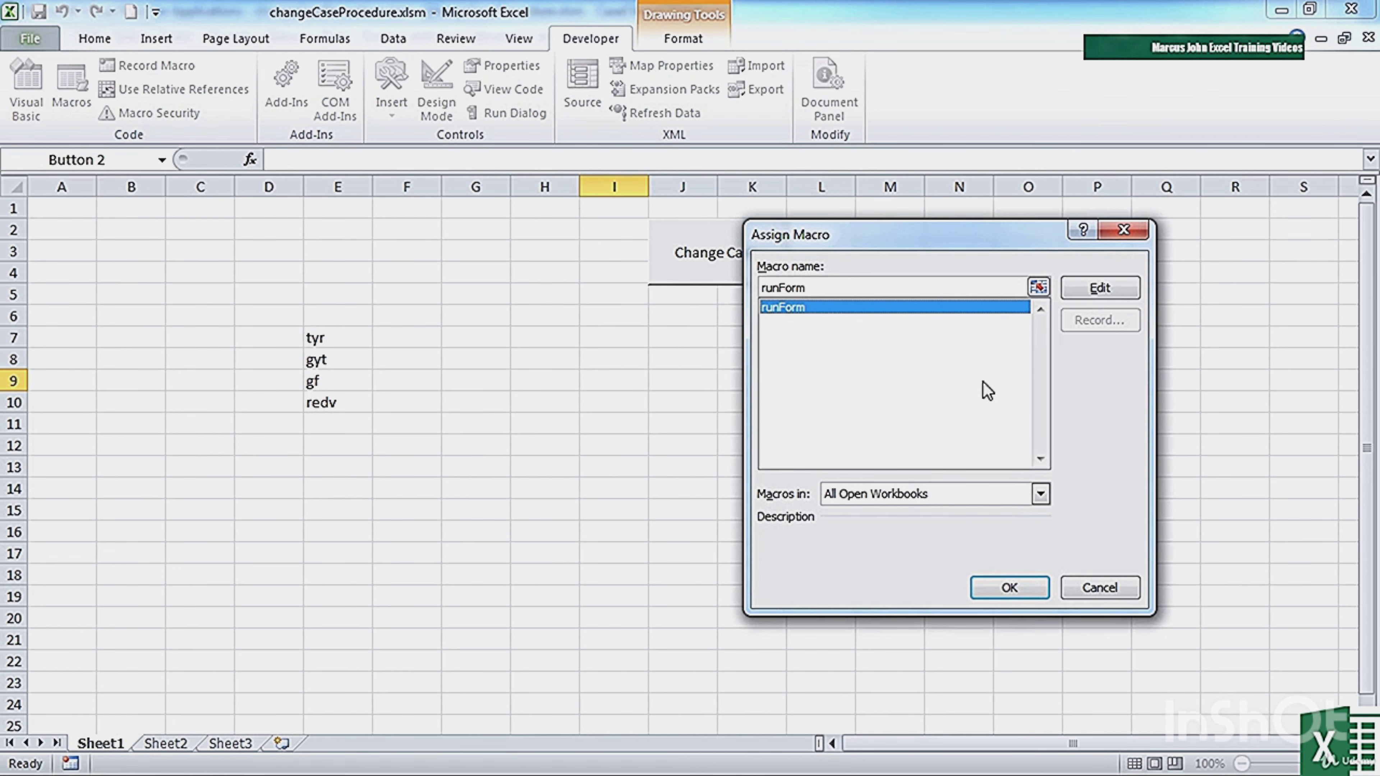
click(1038, 584)
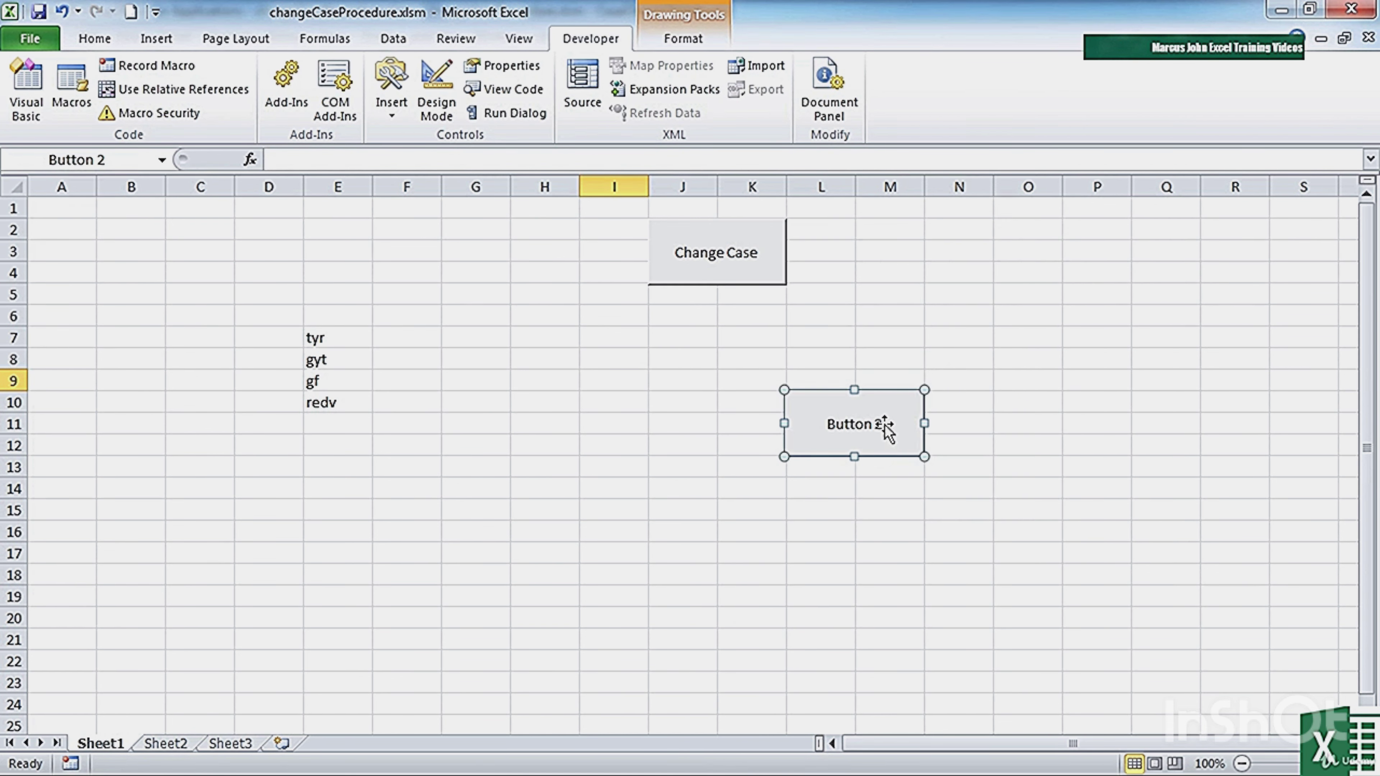
Replace the second button's label with "CASE" and deselect the button.
click(826, 424)
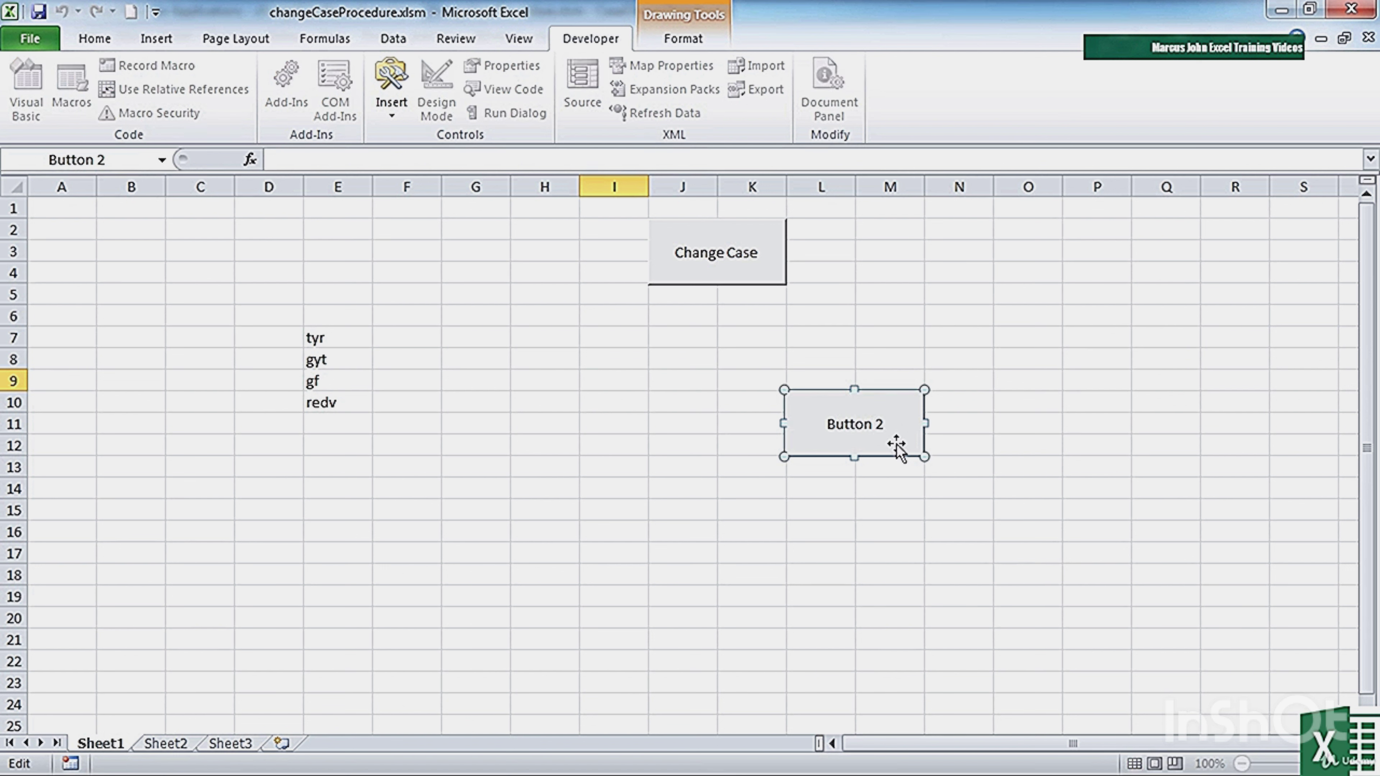
key(Delete)
key(Delete)
key(Delete)
key(Delete)
key(Delete)
key(Delete)
key(Delete)
text(CASE)
click(877, 514)
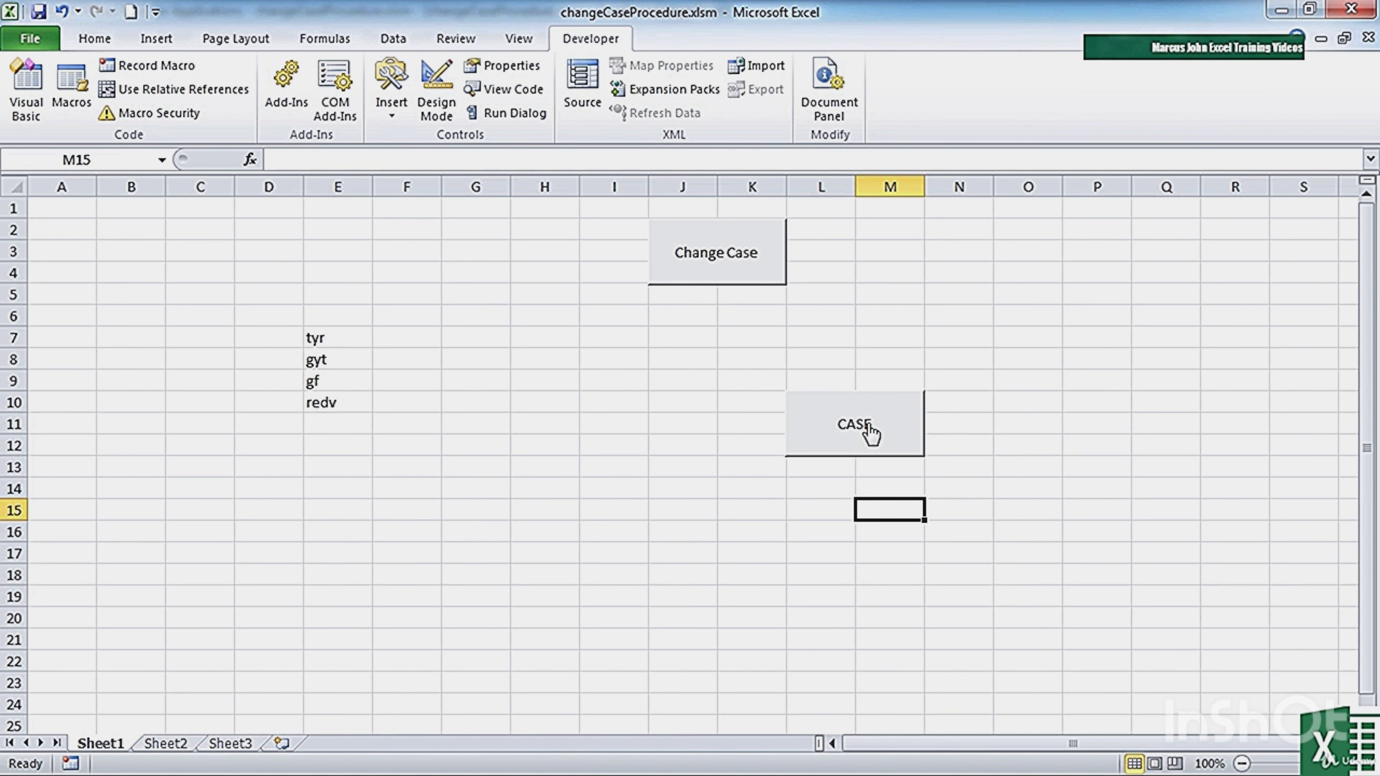
Convert cells E7:E10 to Upper Case by running the form from the CASE button.
drag(321, 340, 354, 402)
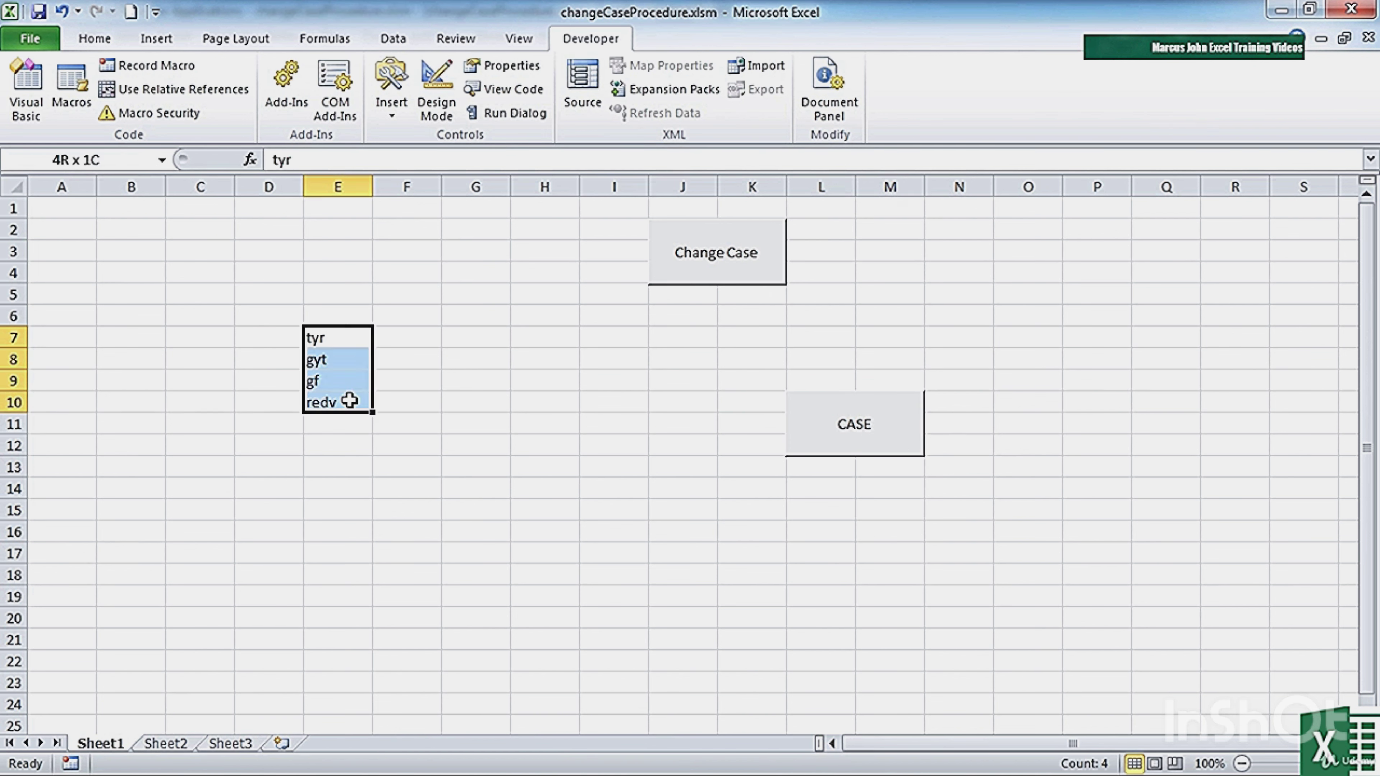
click(894, 445)
click(584, 332)
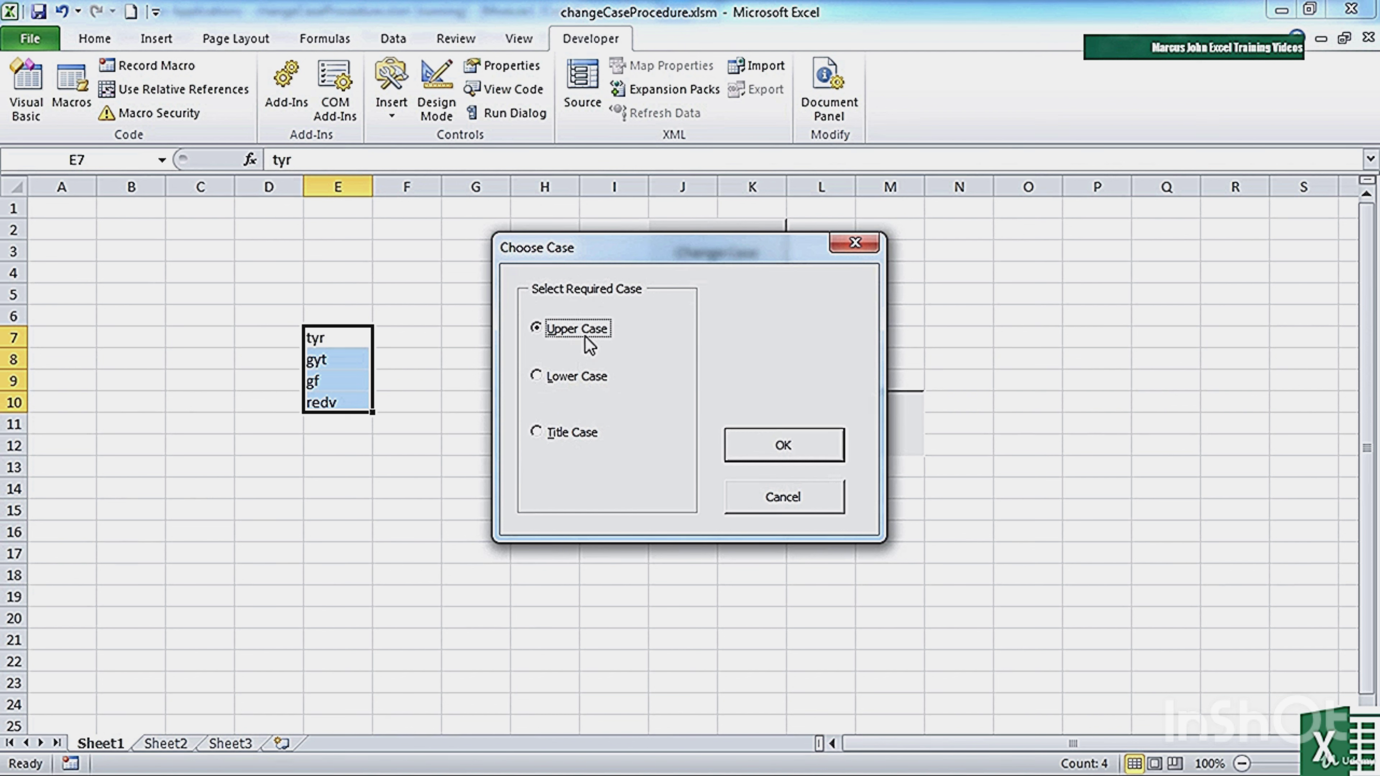
click(777, 440)
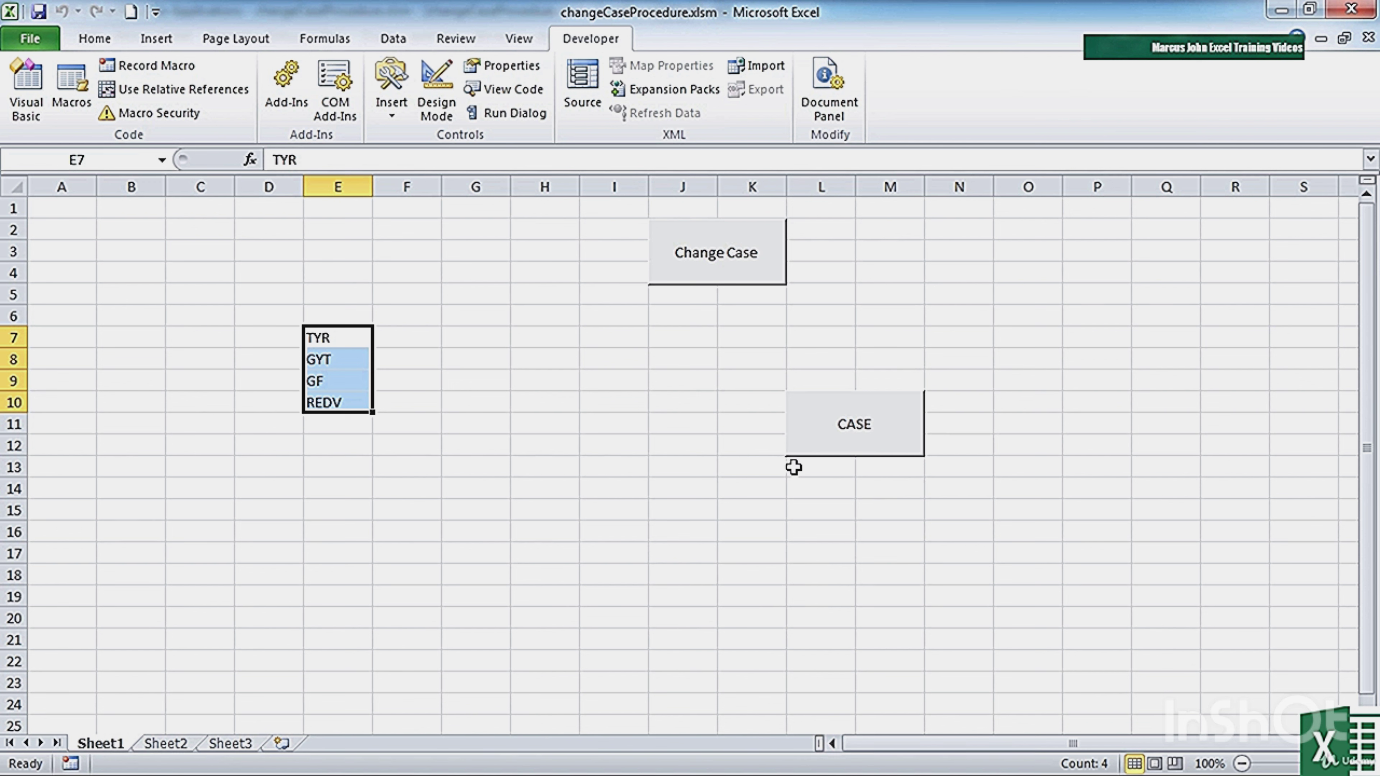
Check the CASE button's label editing and its macro assignment, leaving both unchanged.
right_click(823, 435)
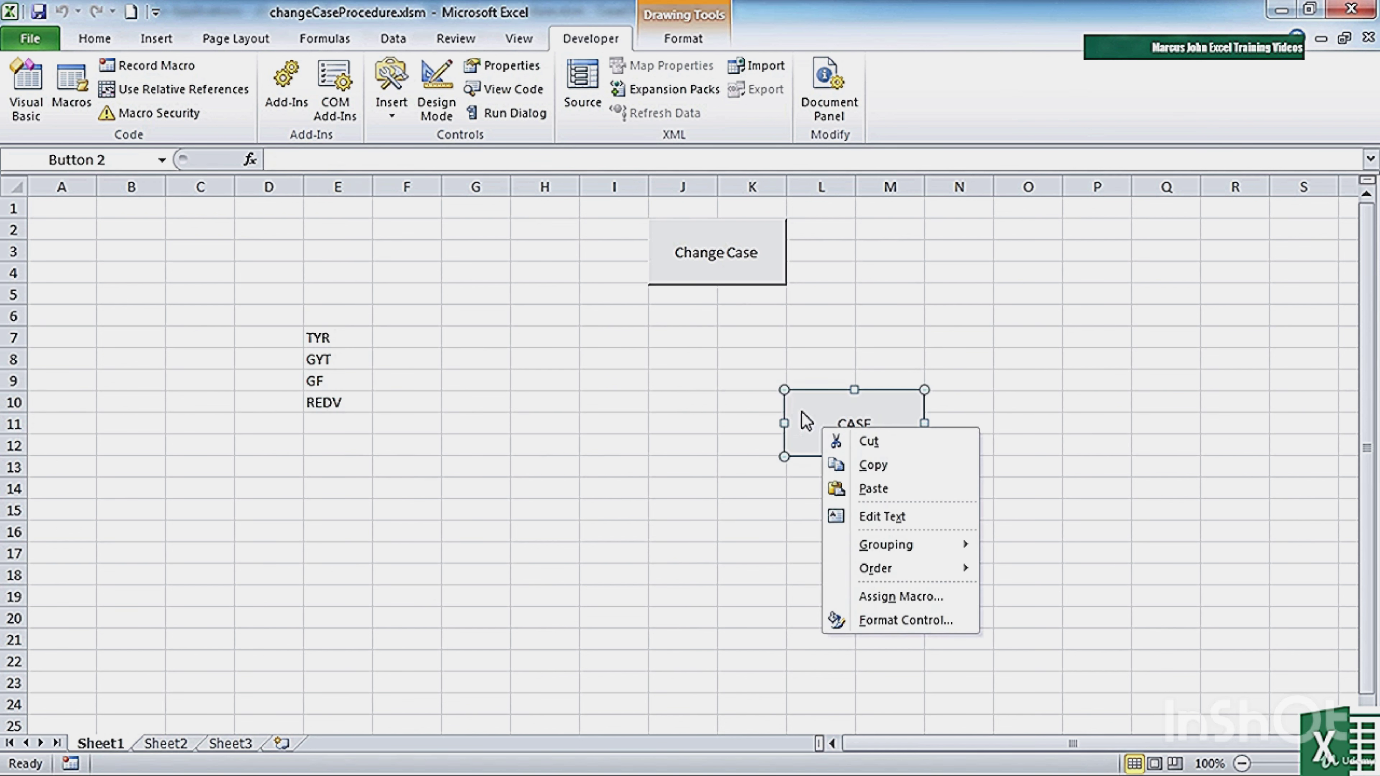
click(899, 517)
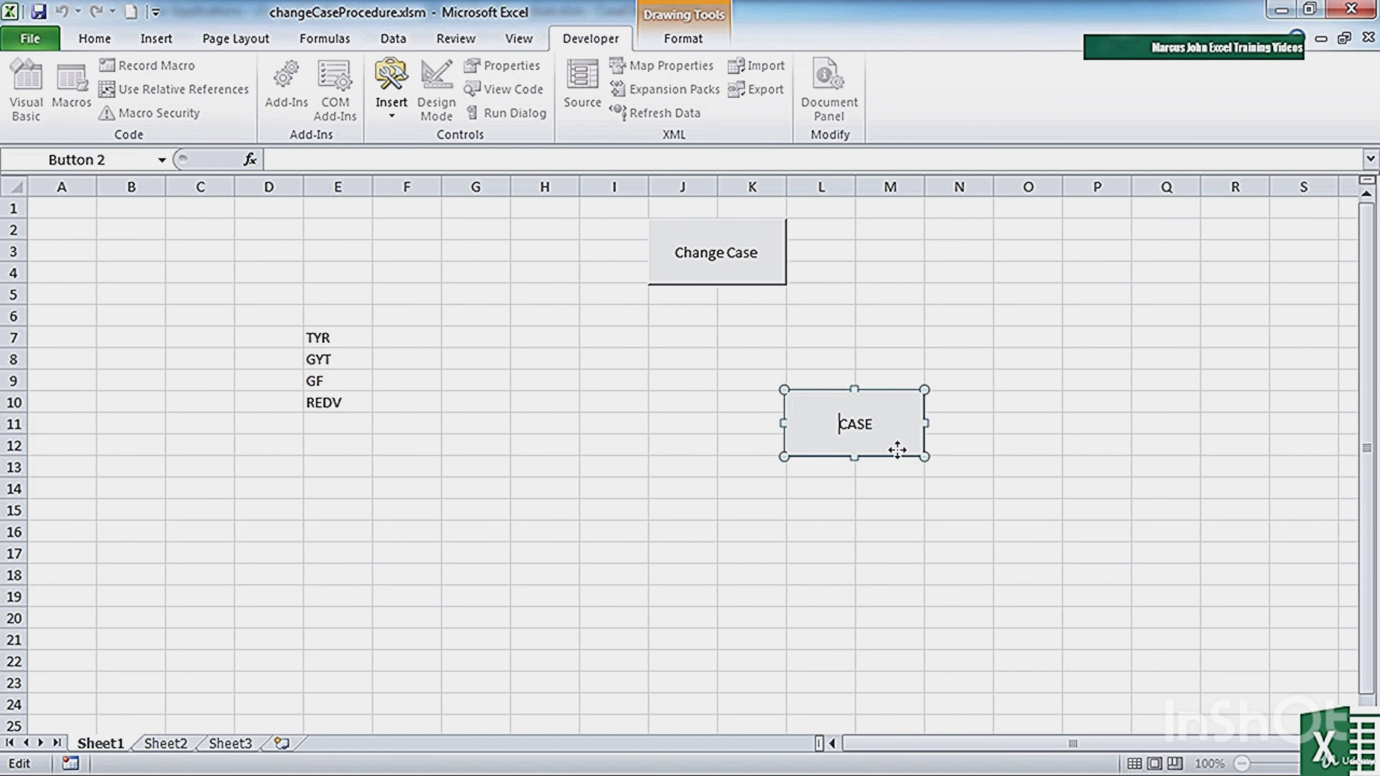
click(887, 467)
right_click(884, 452)
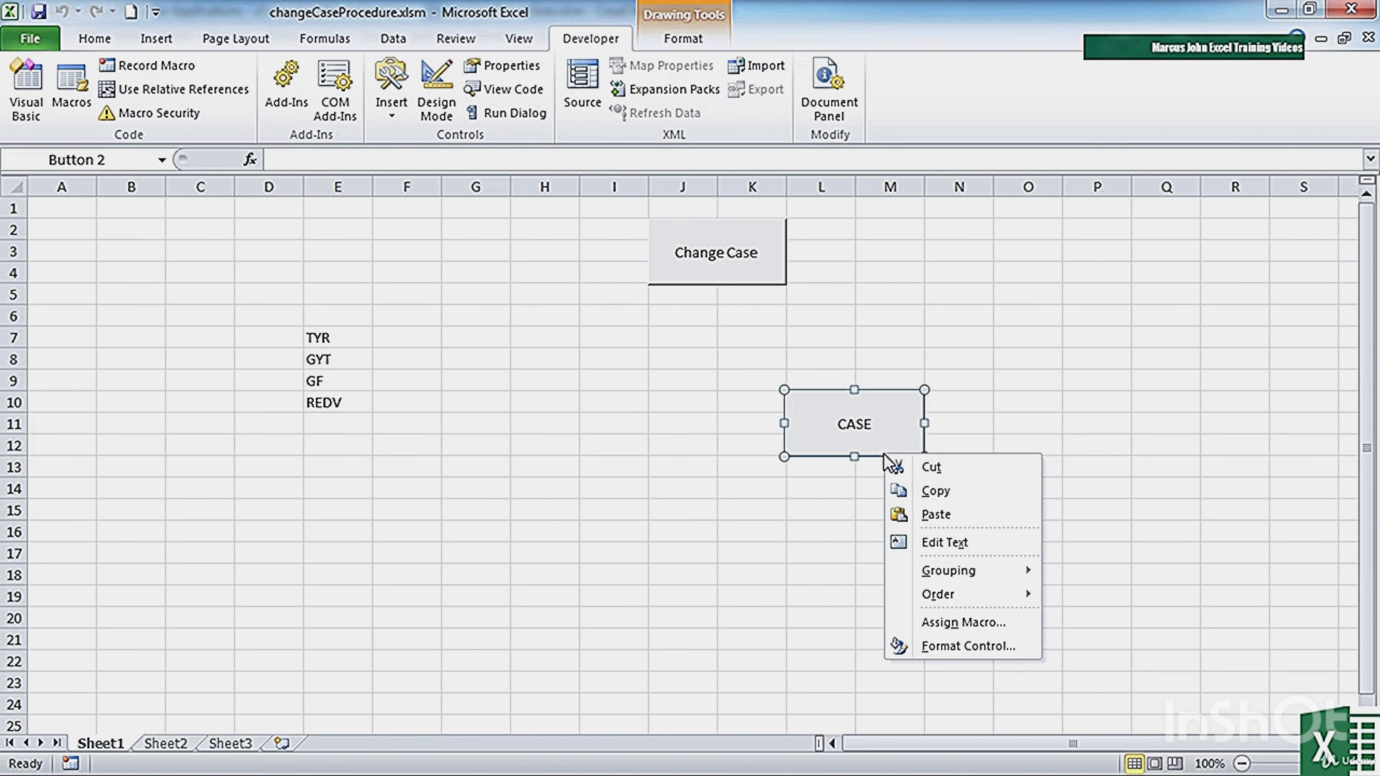
click(969, 623)
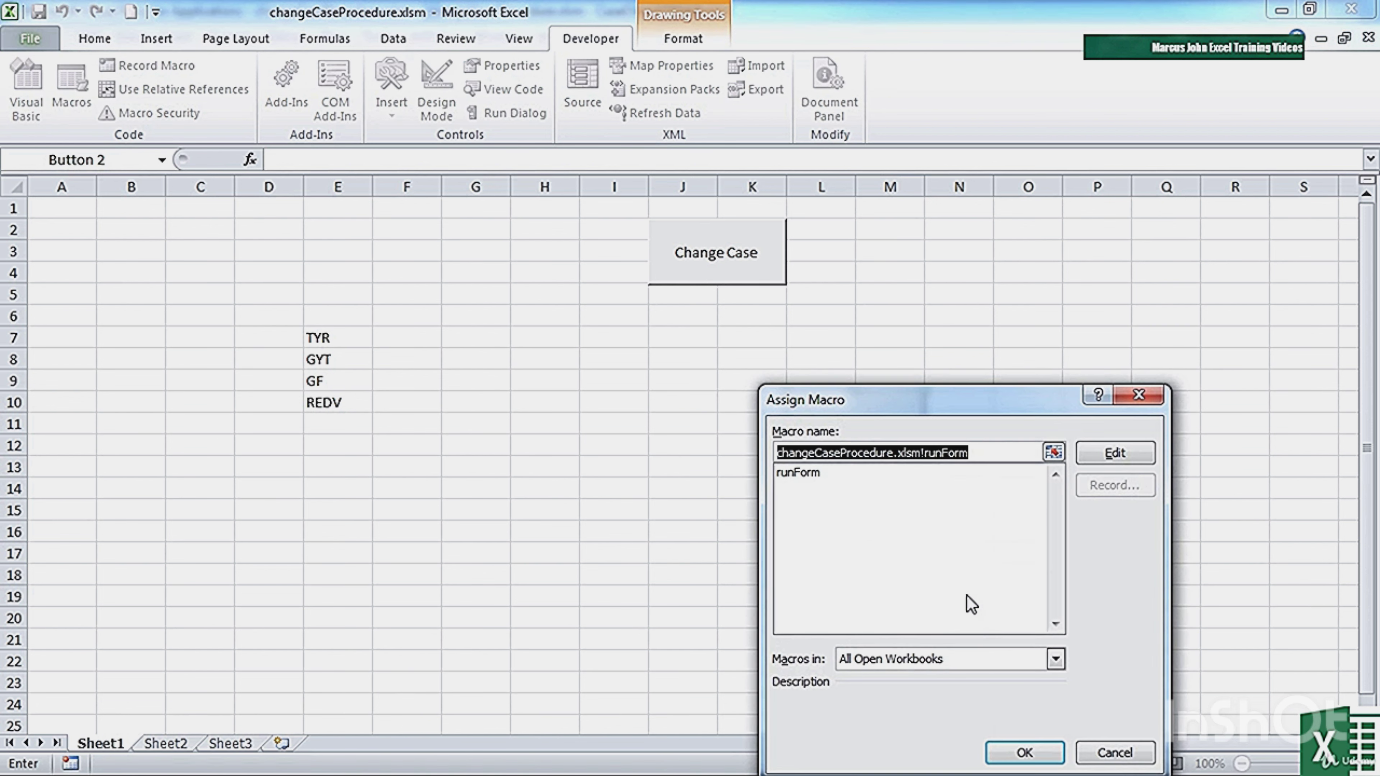
click(1113, 753)
Set the CASE button's font size to 14 and its font color to red in the control's formatting.
right_click(872, 452)
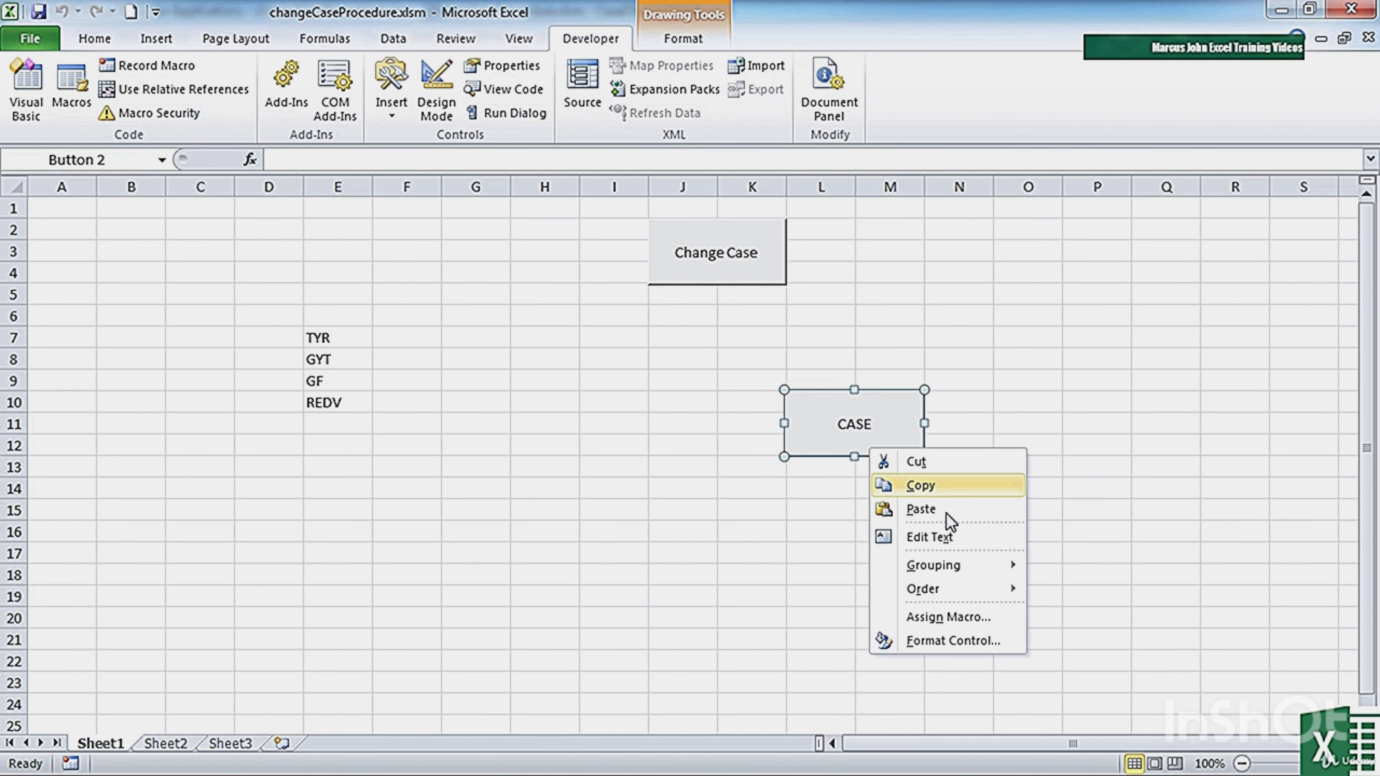
click(975, 640)
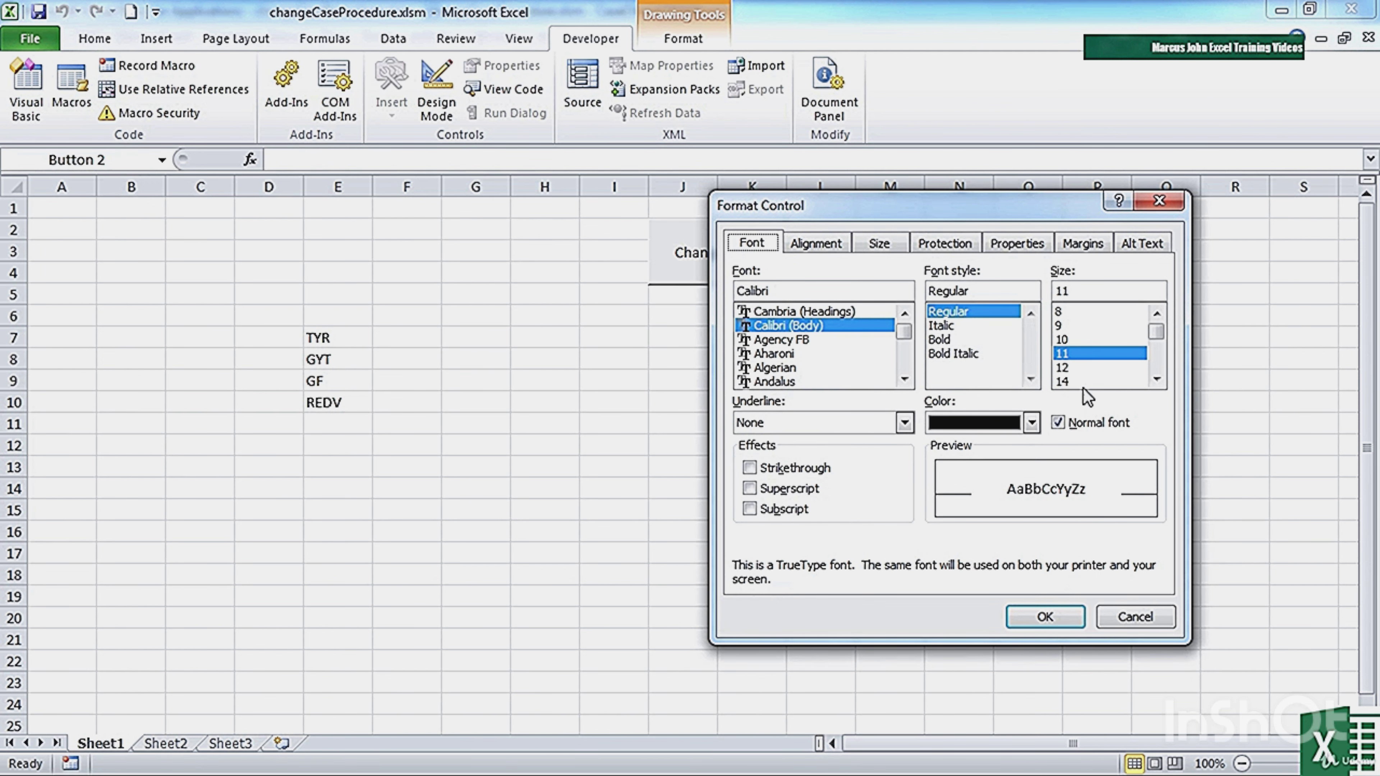
click(1061, 381)
drag(1002, 215, 599, 233)
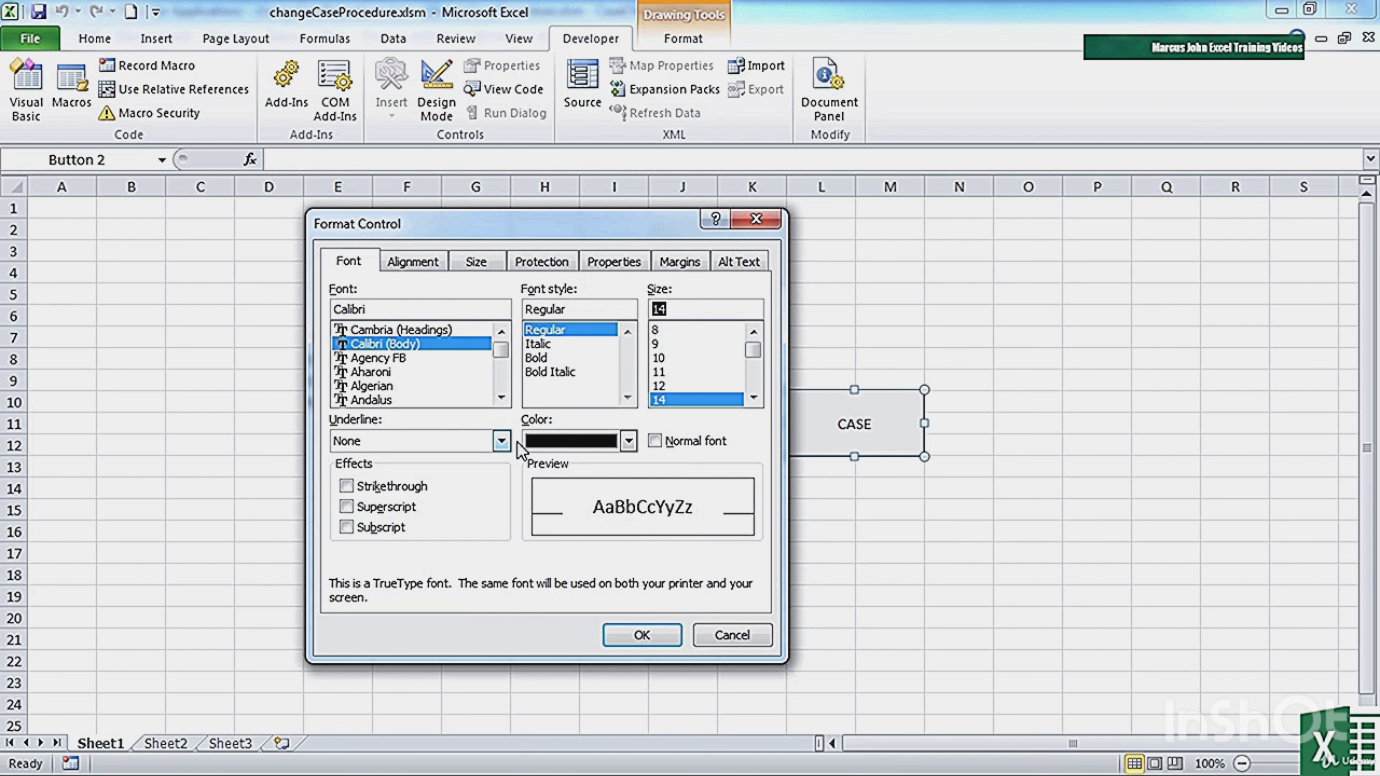
click(530, 441)
click(537, 538)
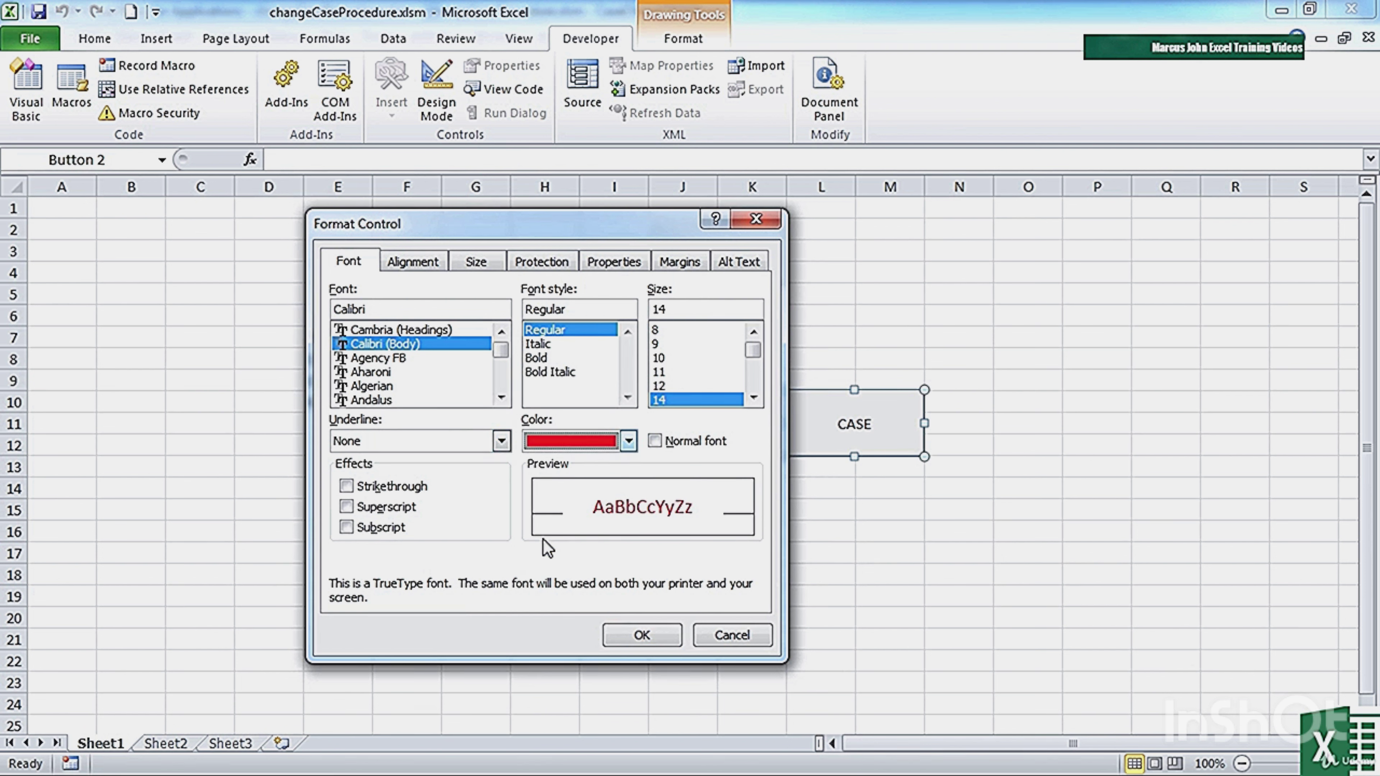
Review the CASE button's alignment, size, protection, properties, margins and alternative text settings.
click(439, 273)
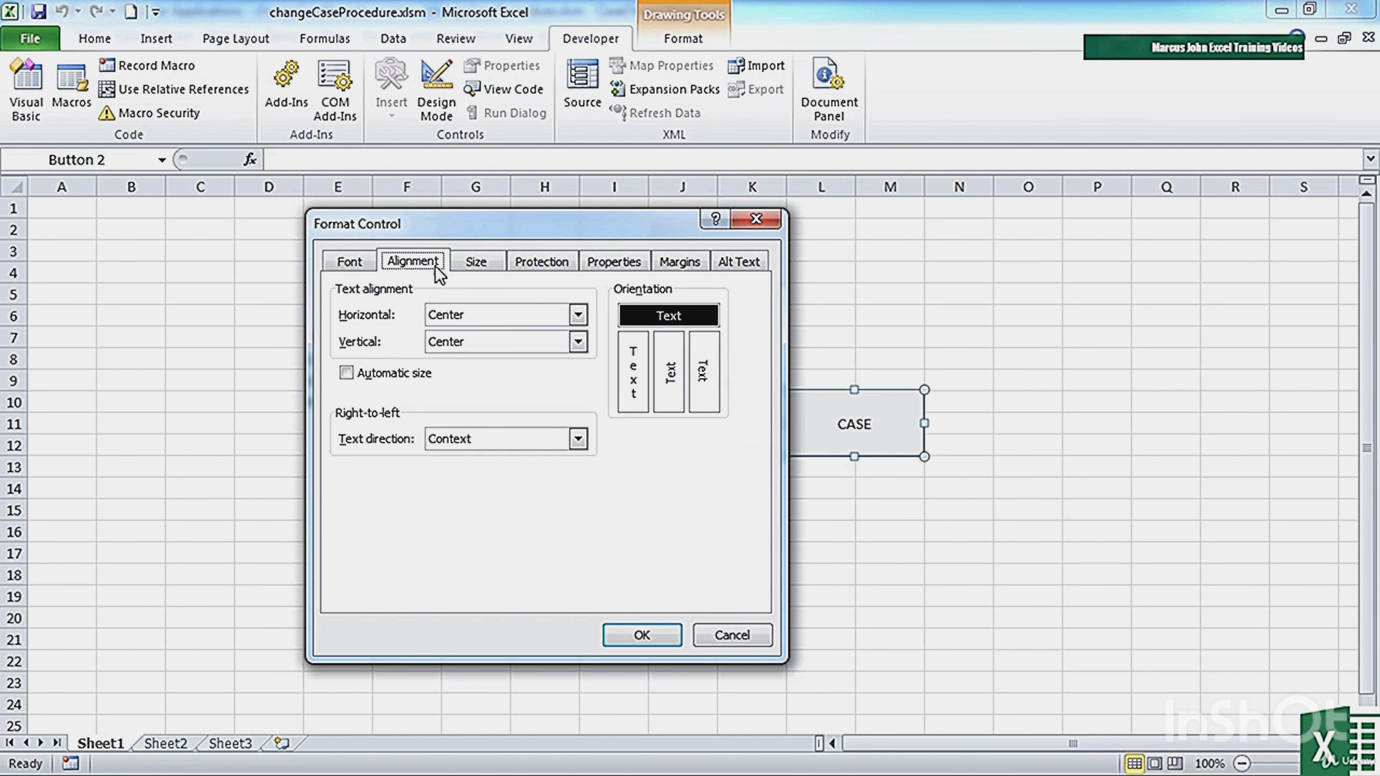
click(488, 266)
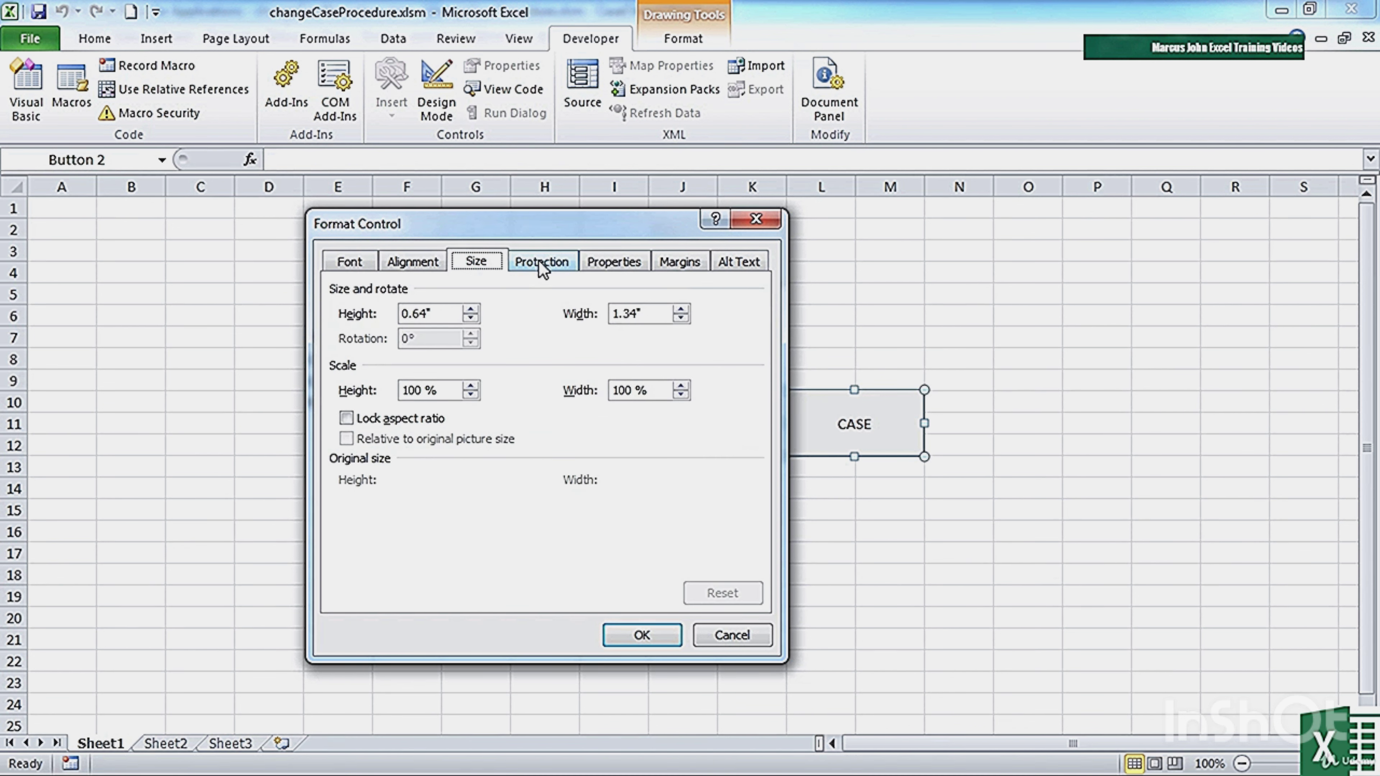
click(540, 261)
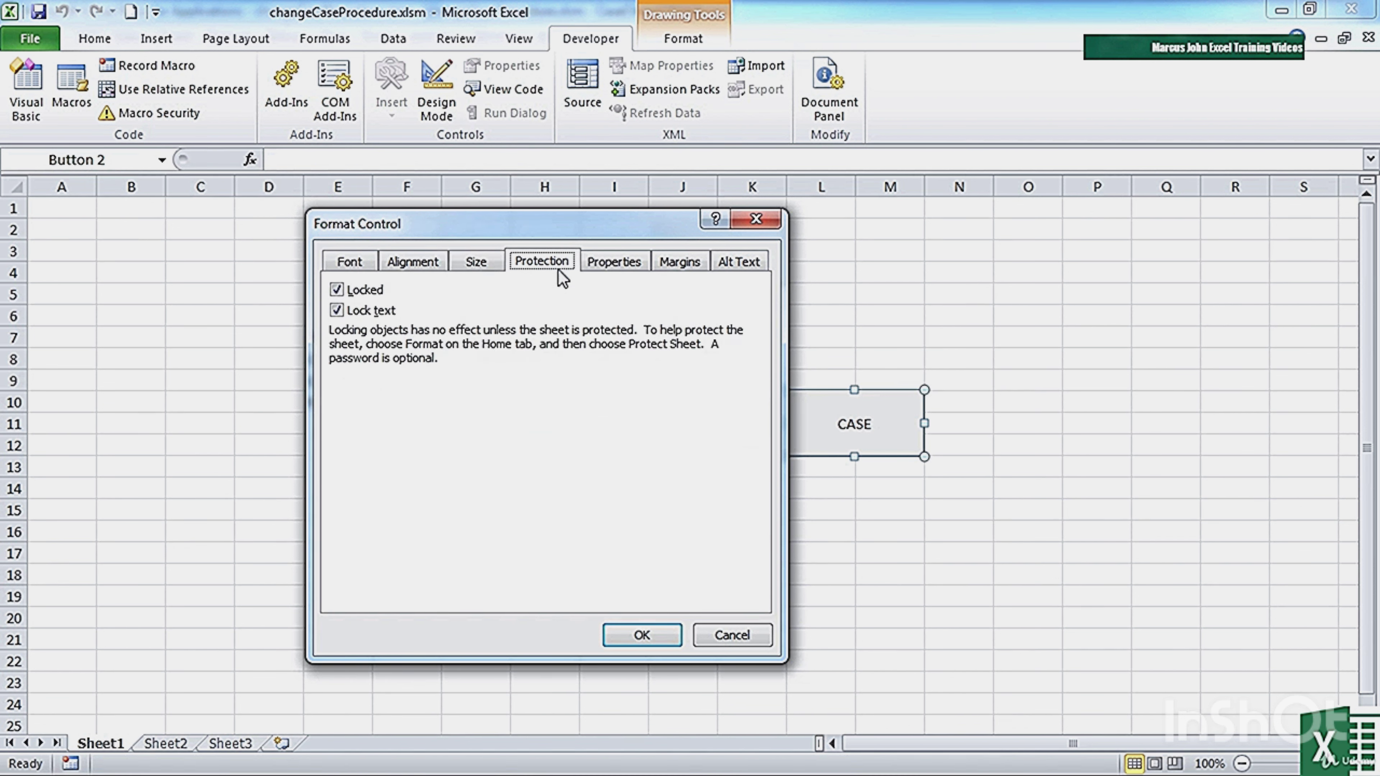
click(632, 265)
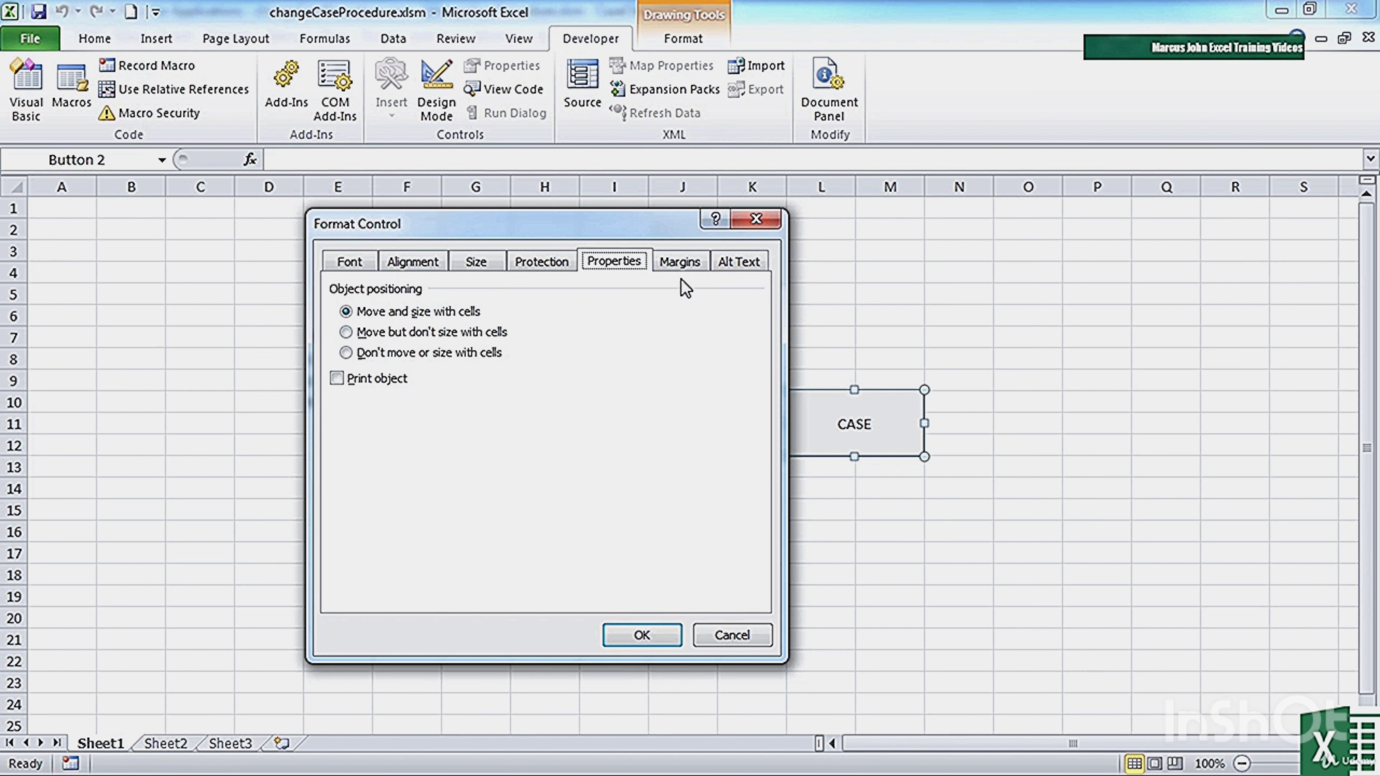
click(682, 263)
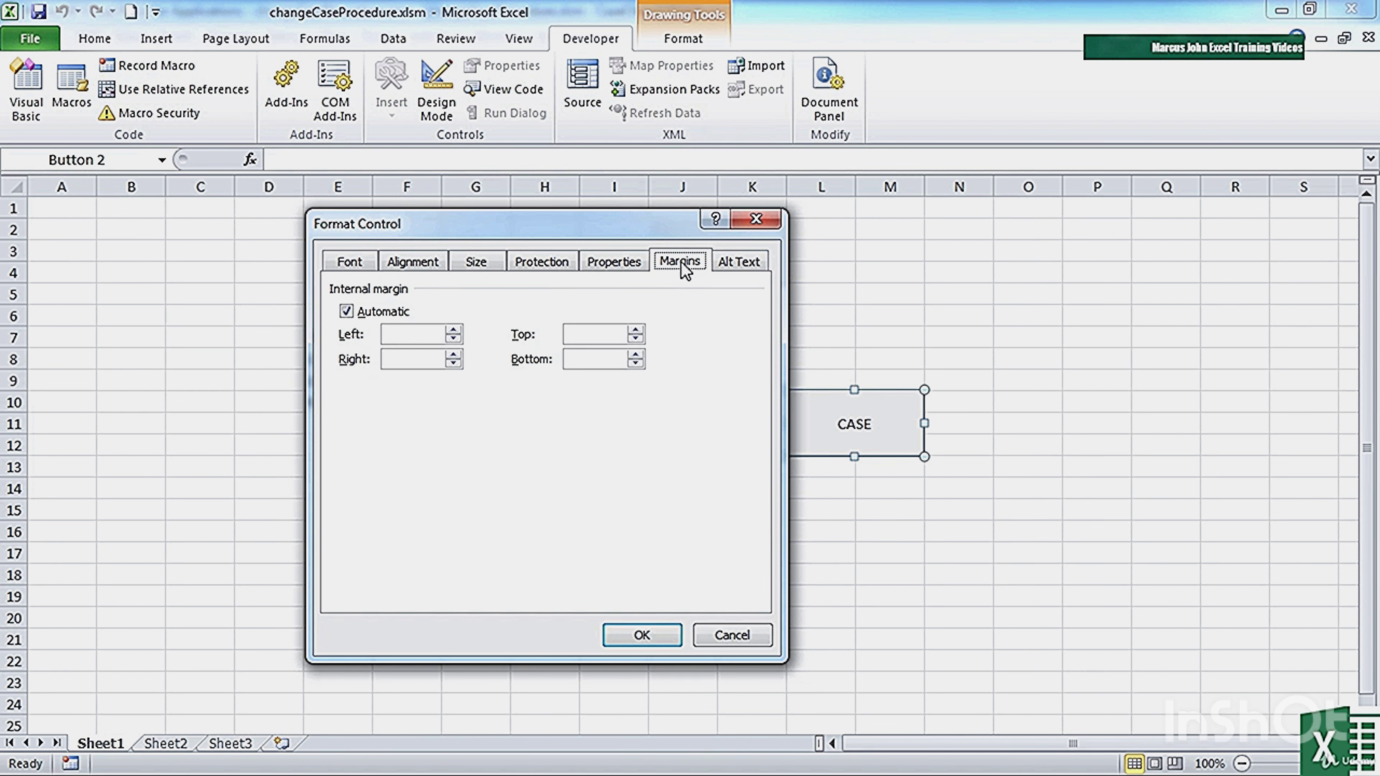
click(737, 269)
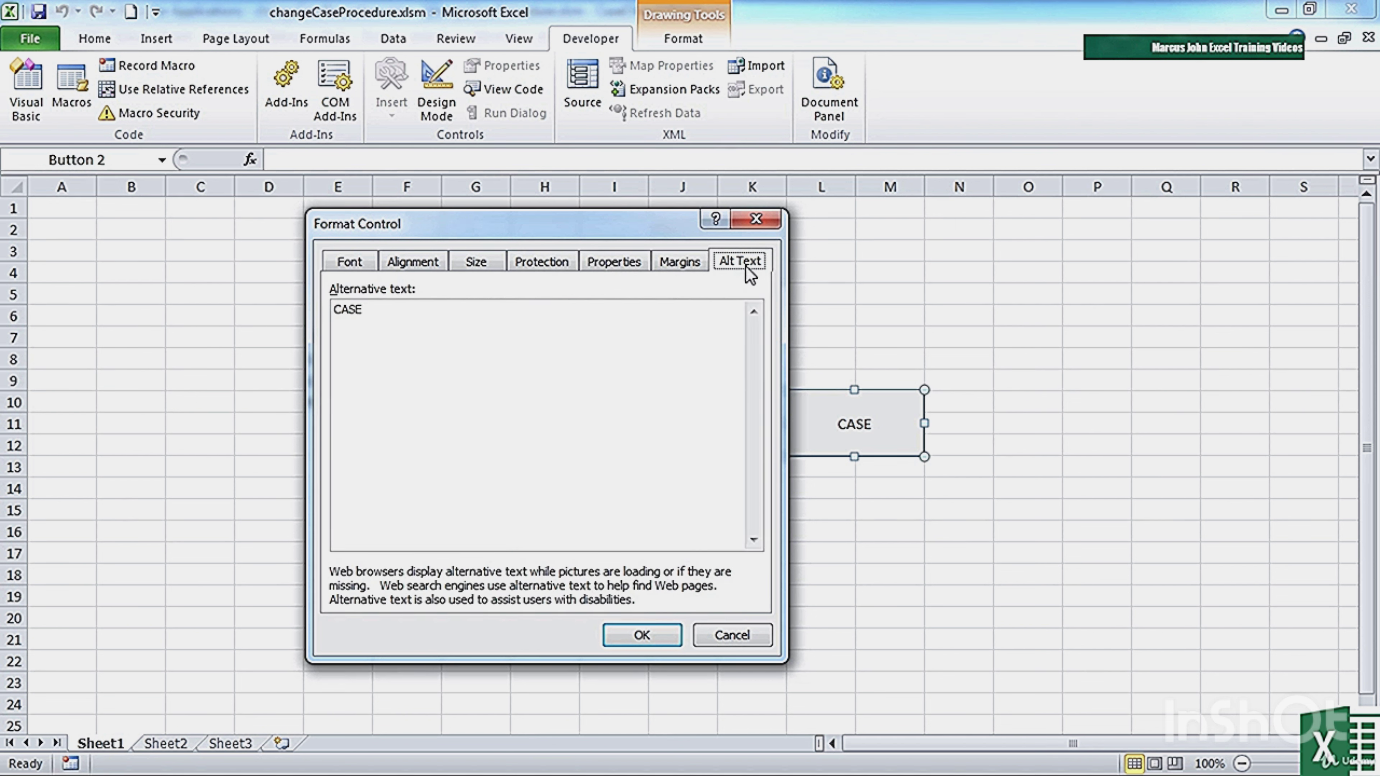
Set the CASE button's font style to Bold, apply the formatting and deselect the button.
click(361, 263)
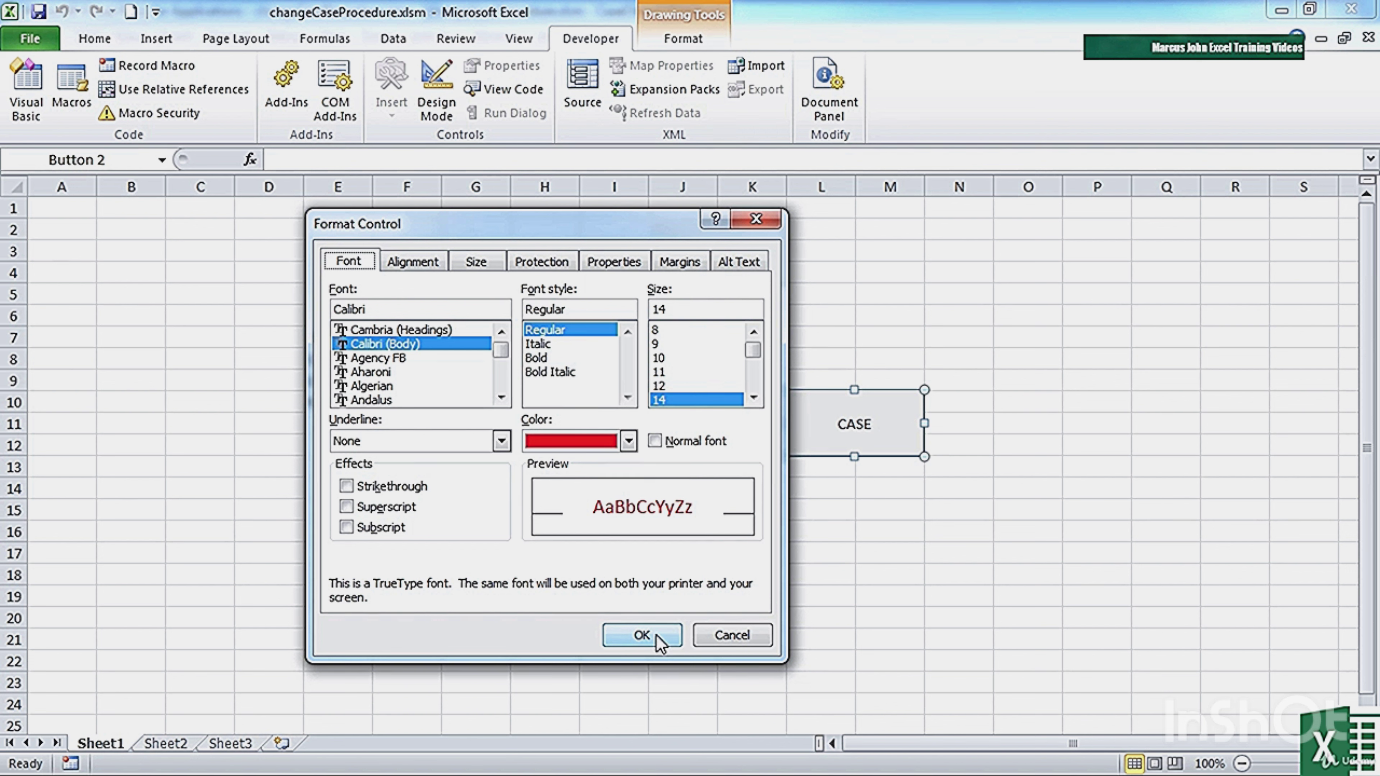
click(554, 358)
click(645, 633)
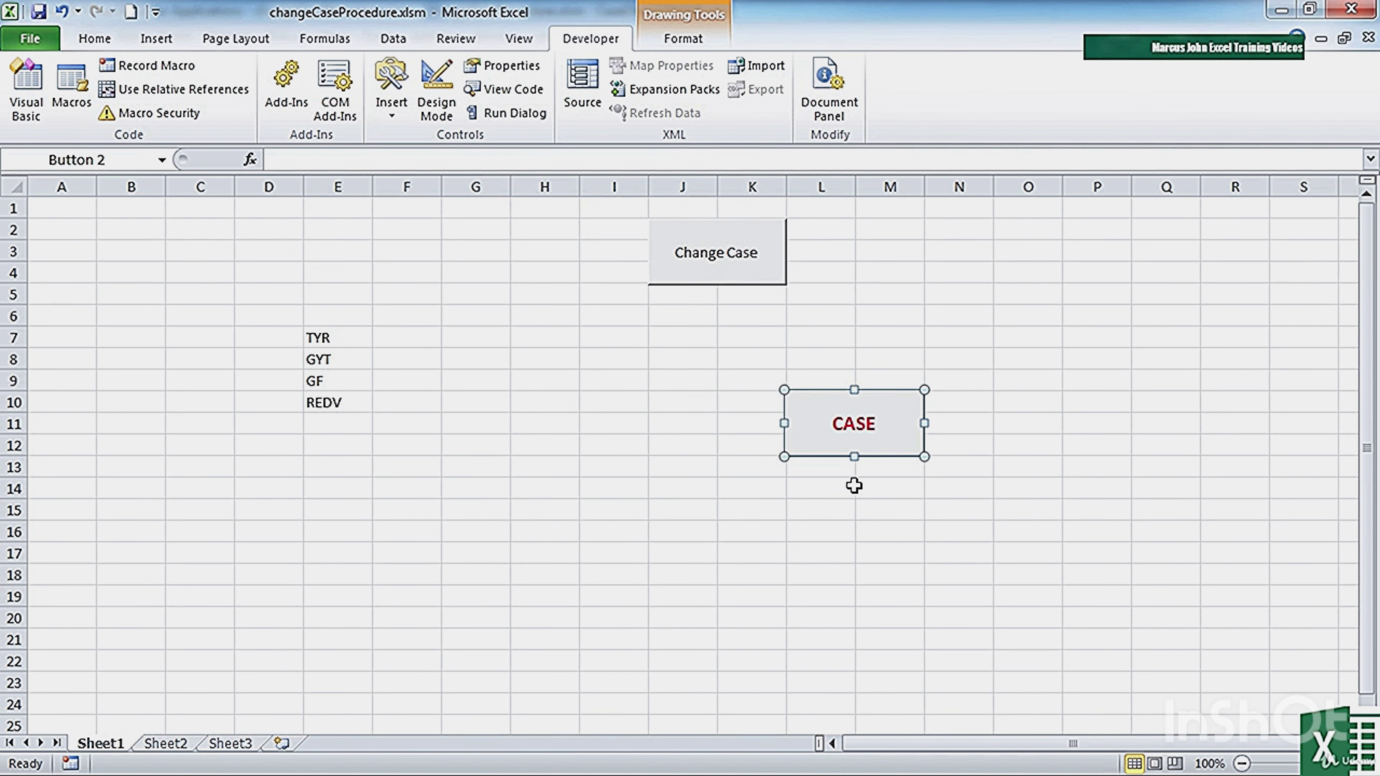
click(894, 509)
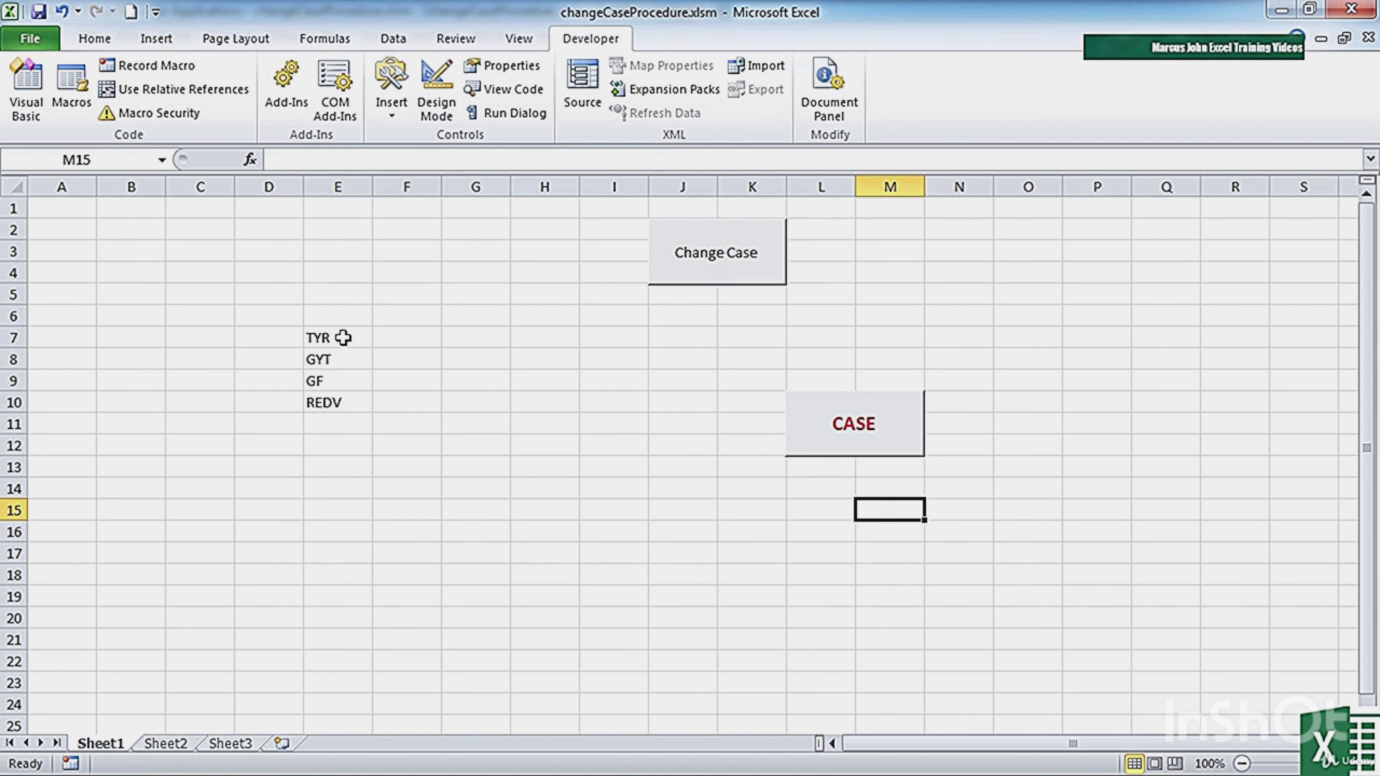
Apply Upper Case to cells E7:E11 by running the form from the CASE button.
drag(348, 338, 353, 421)
click(831, 439)
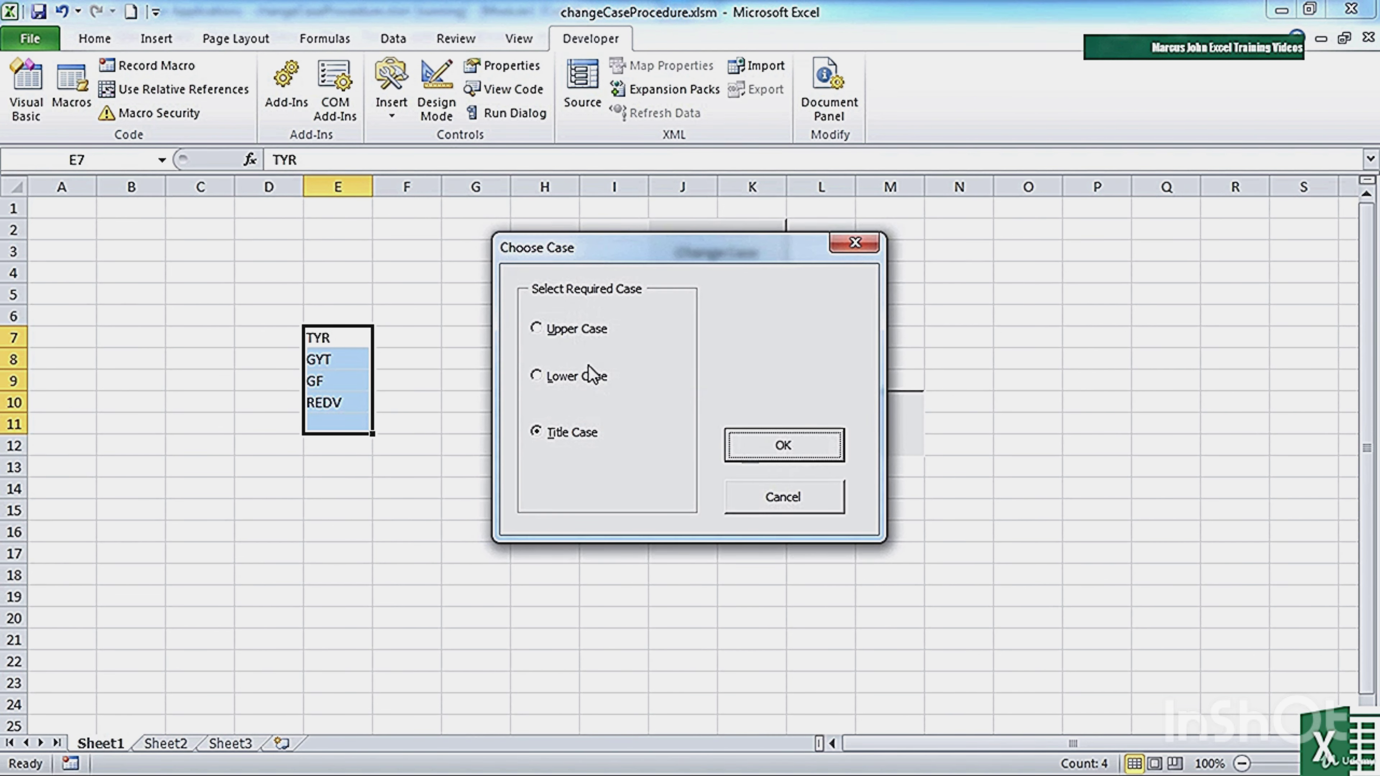
click(587, 329)
click(809, 436)
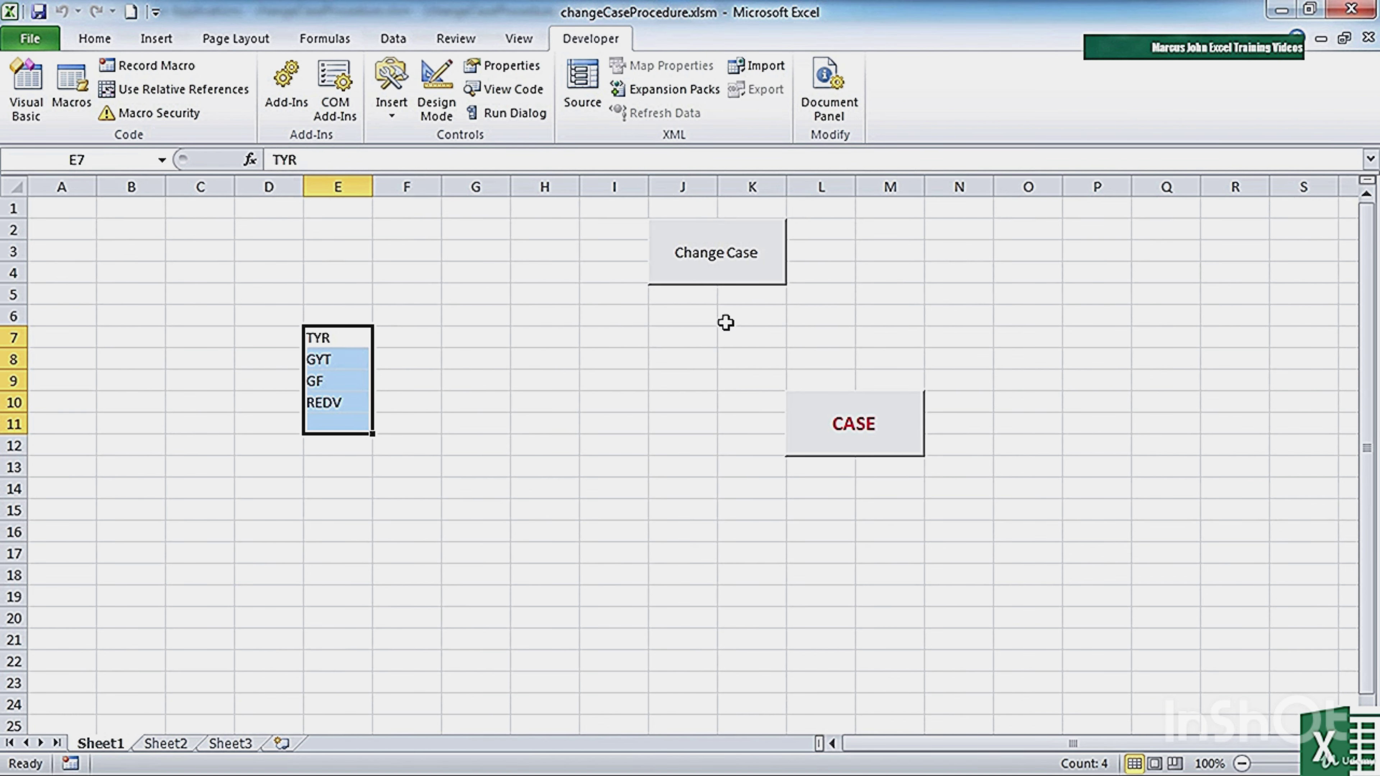
Delete the Change Case button and the CASE button from Sheet1.
right_click(734, 280)
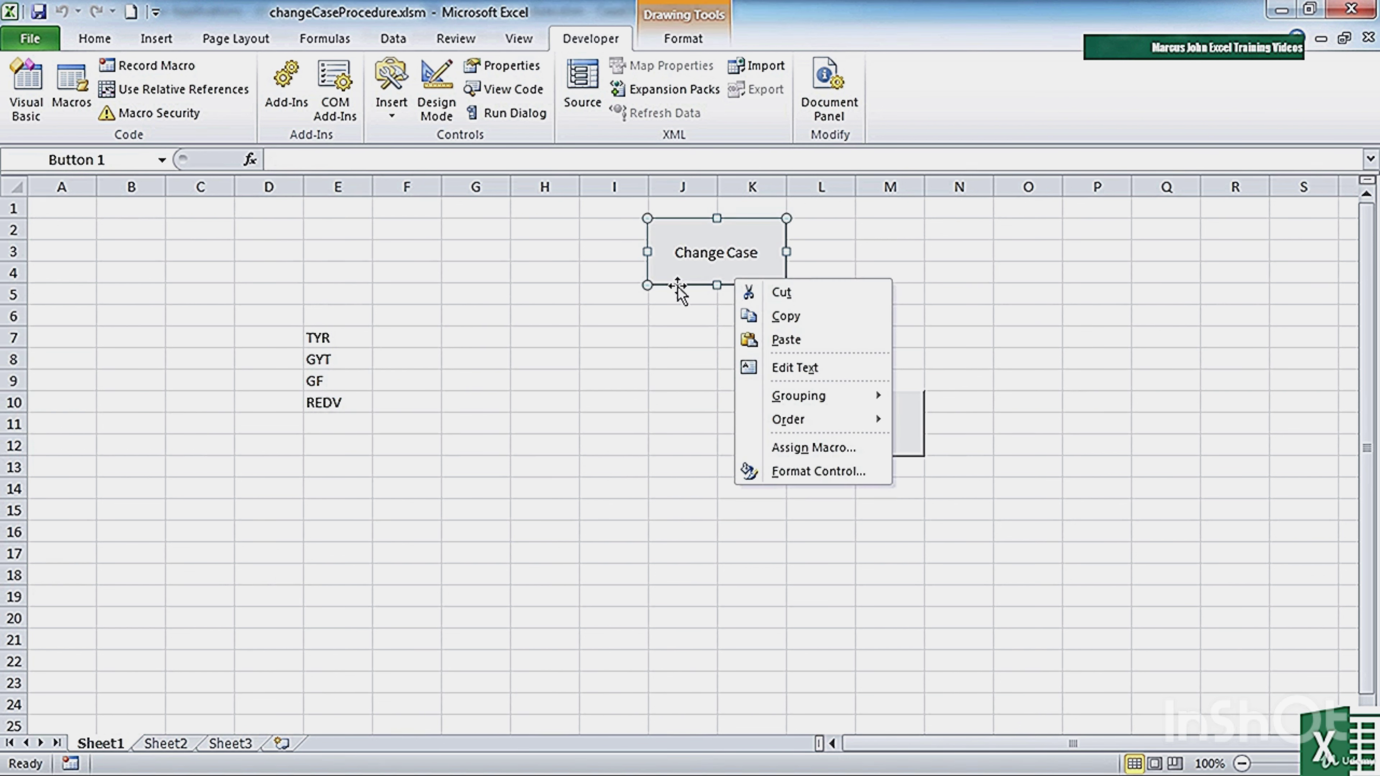
key(Escape)
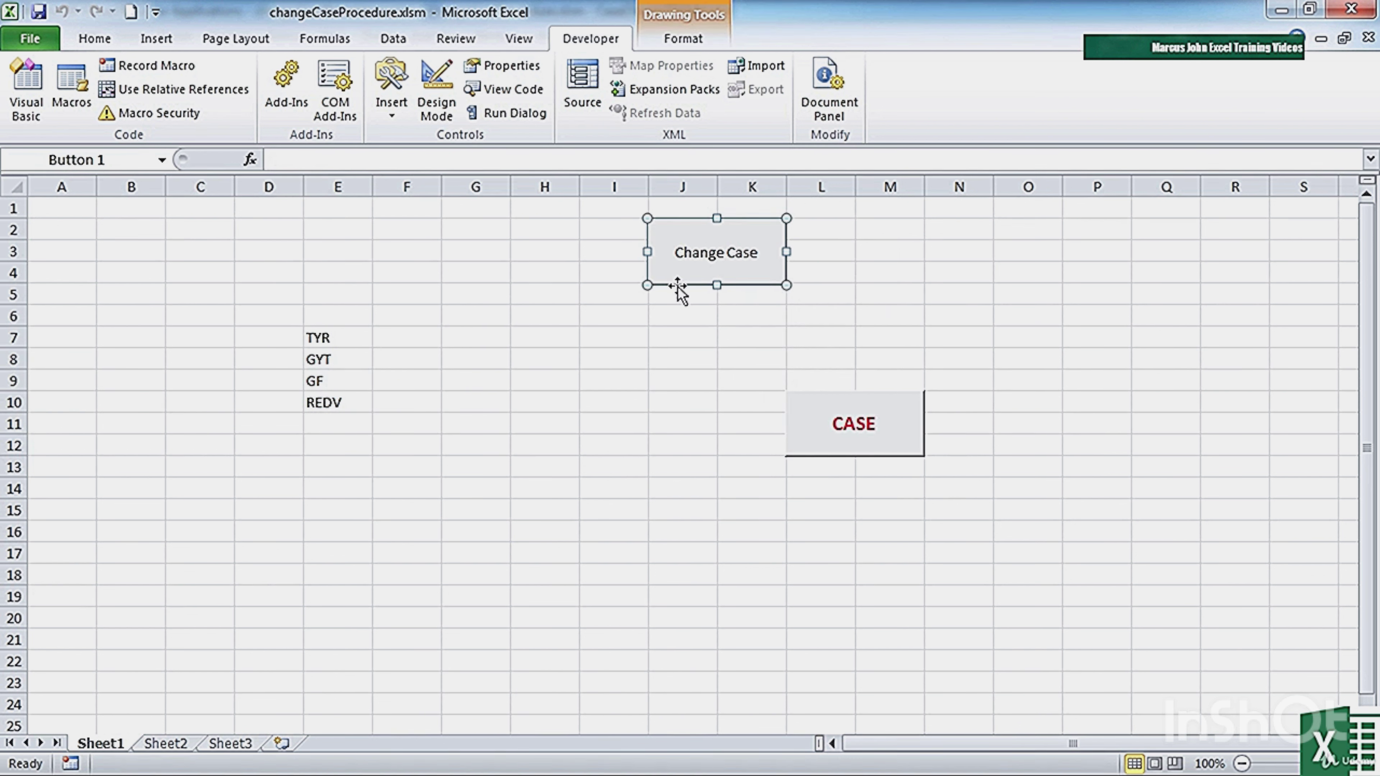
key(Delete)
right_click(814, 452)
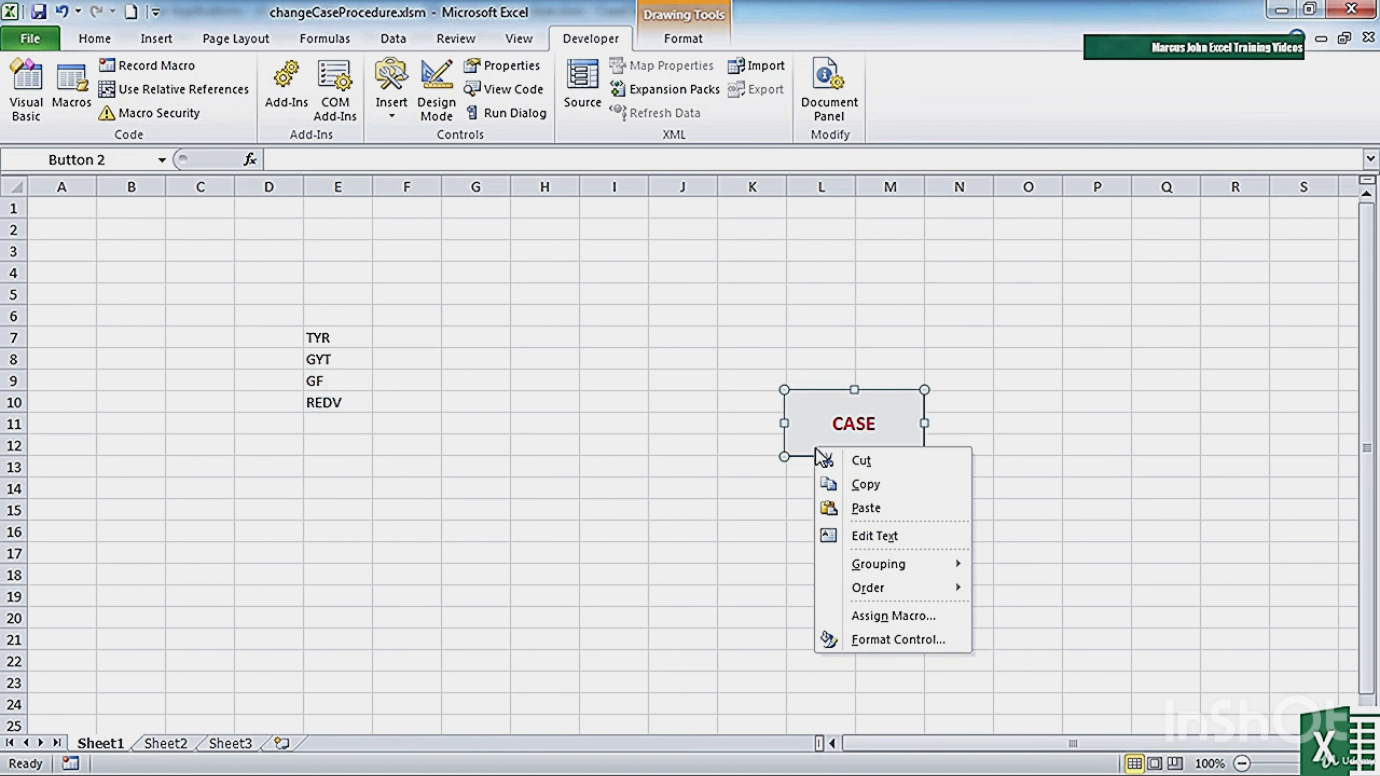
key(Escape)
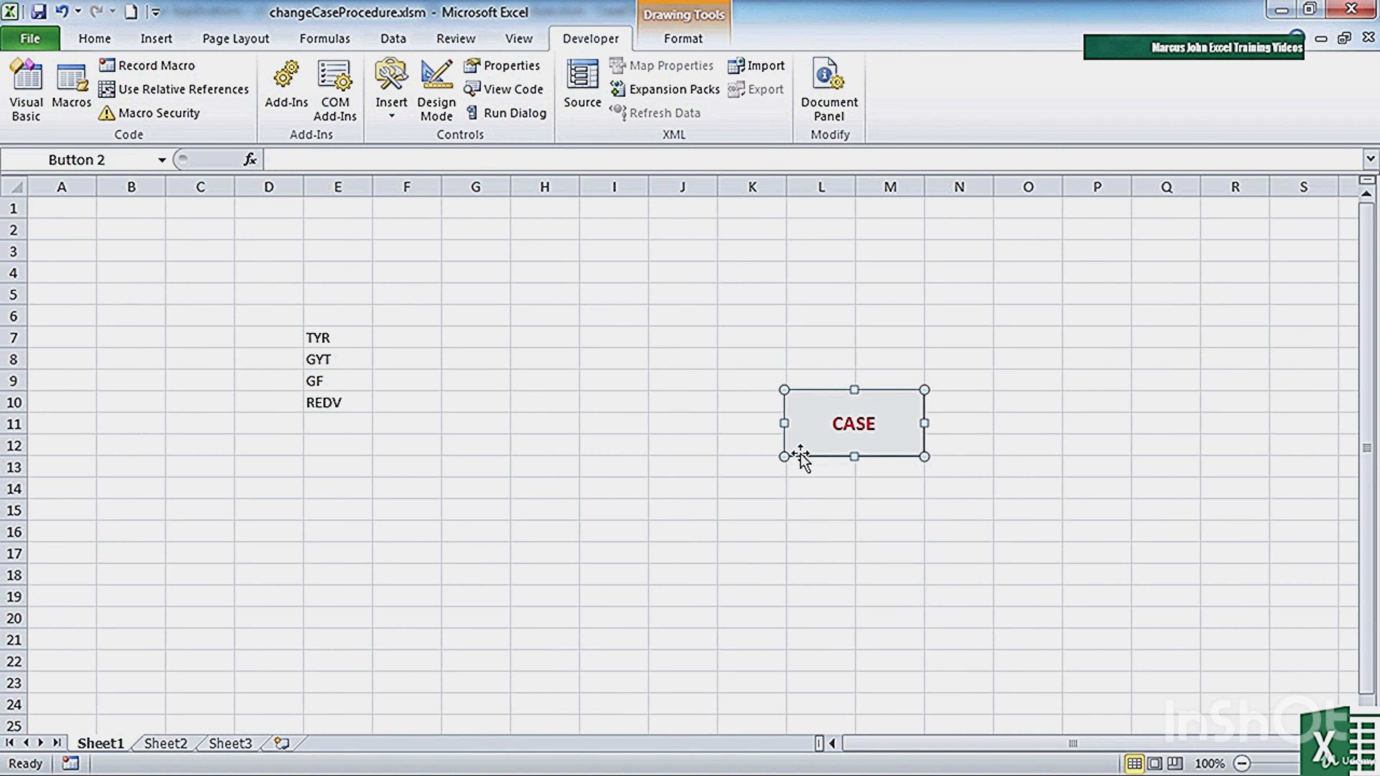
key(Delete)
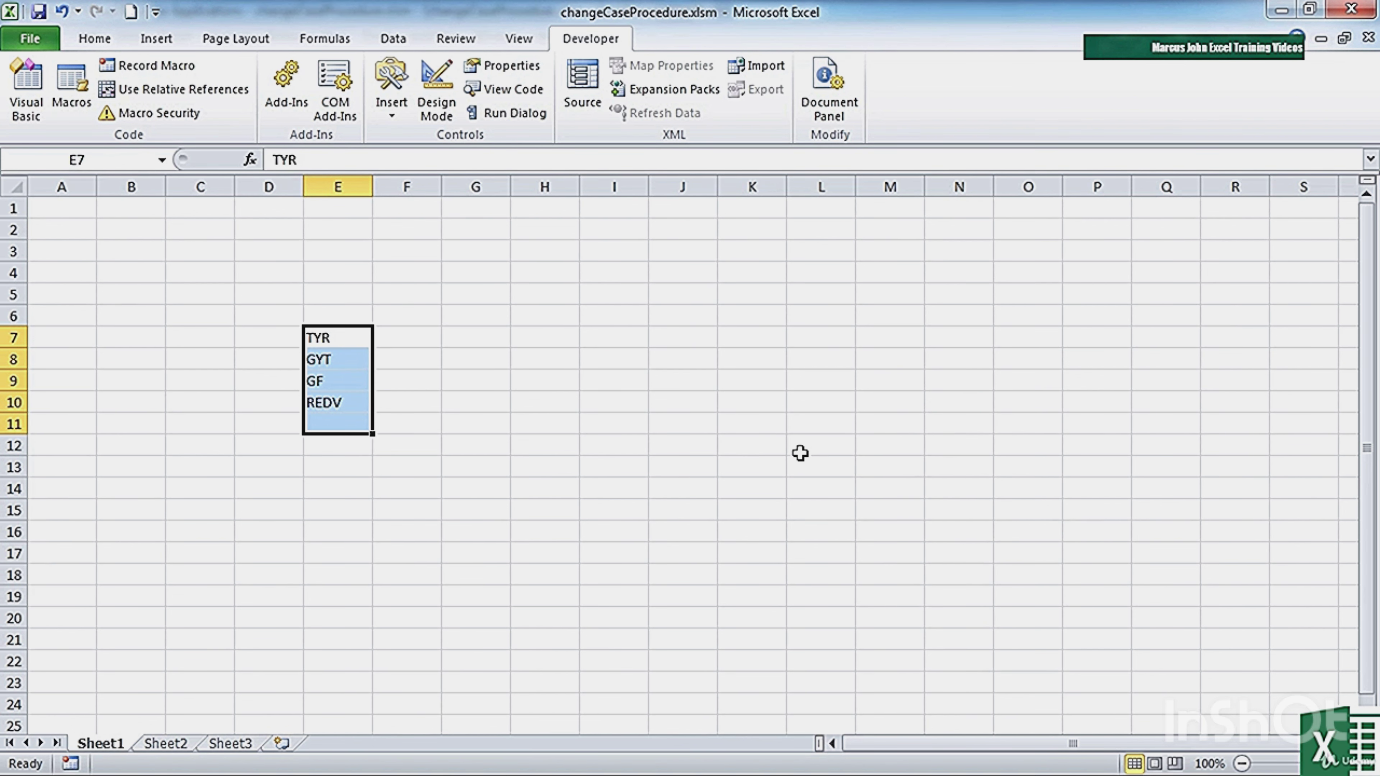